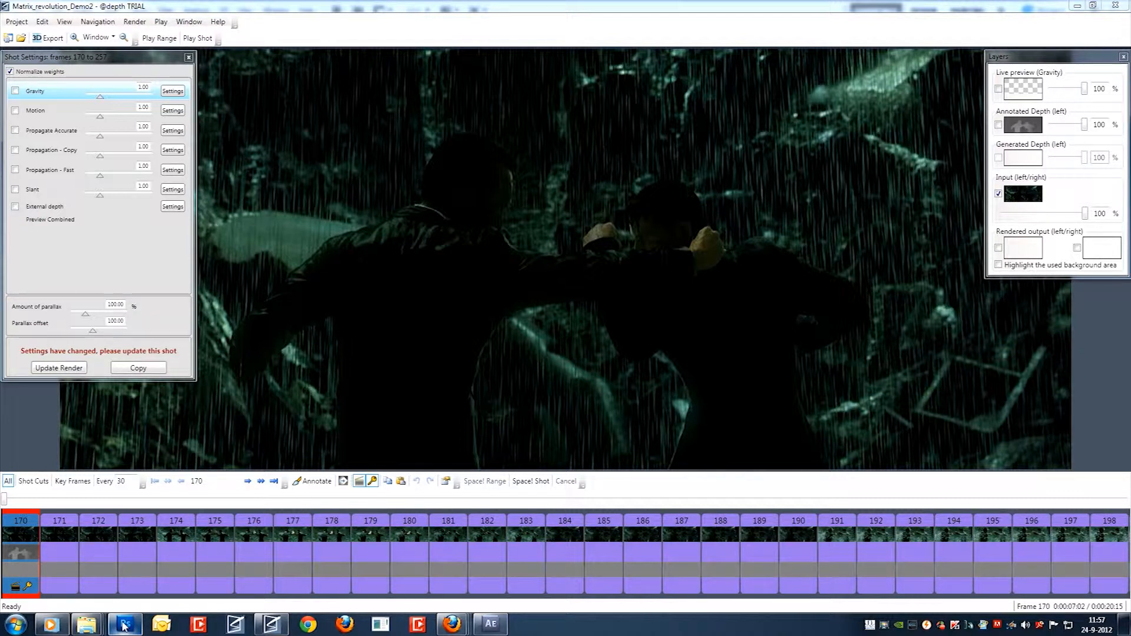
Switch to Photoshop and examine the frame-numbered layer groups of Matrix_demo.psd, from 454 down to Frame 0.
left_click(124, 626)
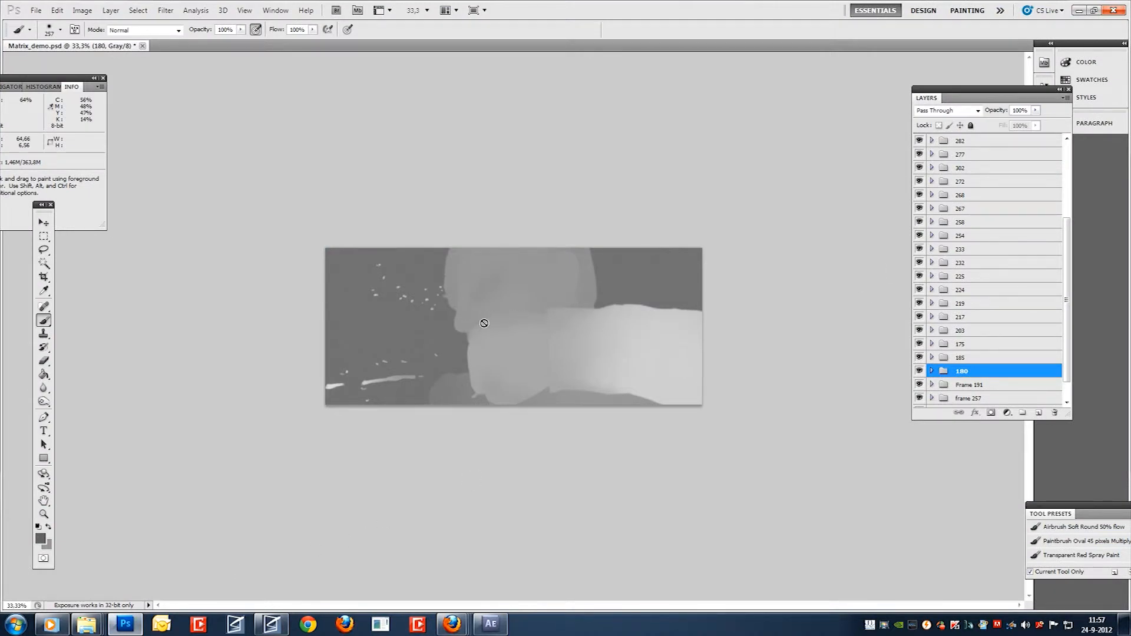
key("v")
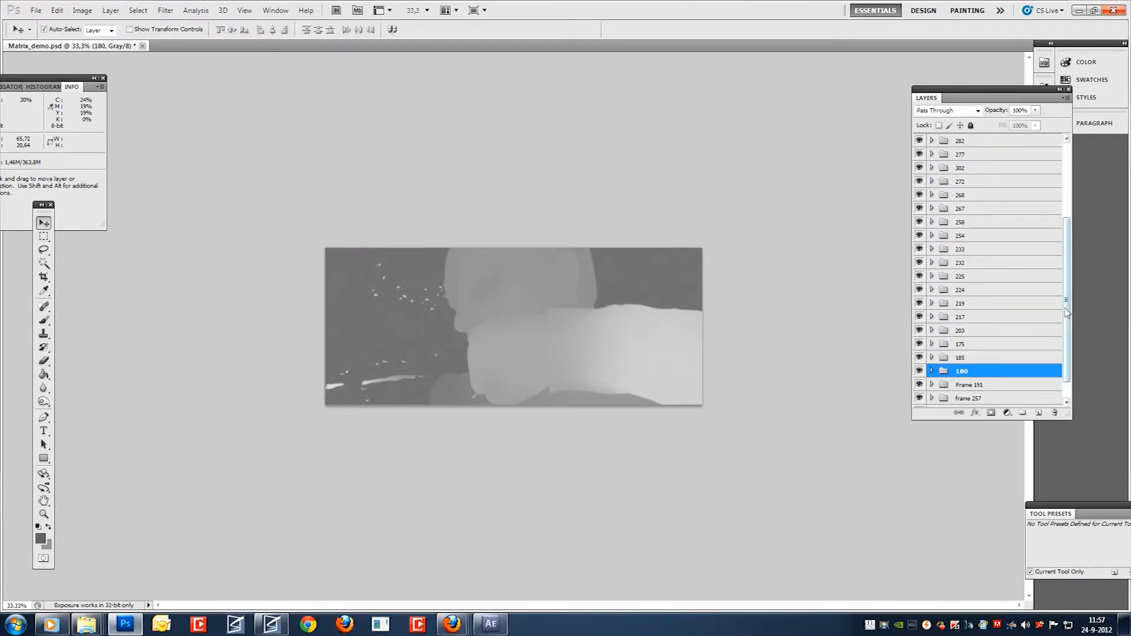
left_click_drag(1069, 312, 1072, 266)
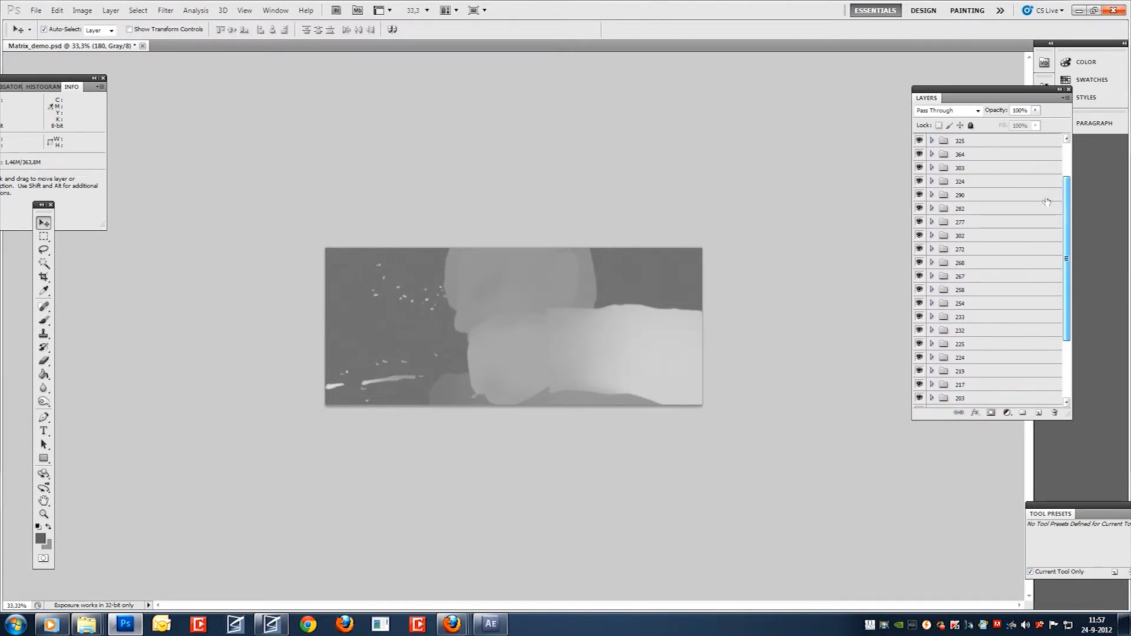
left_click(975, 141)
left_click(961, 386)
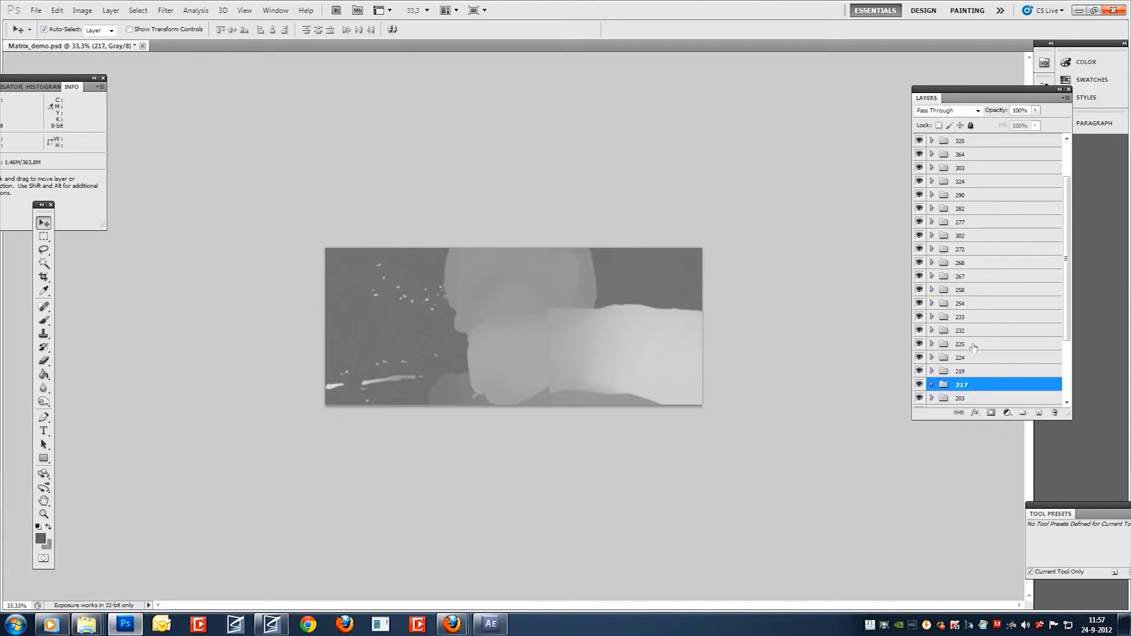
left_click(963, 157, "shift")
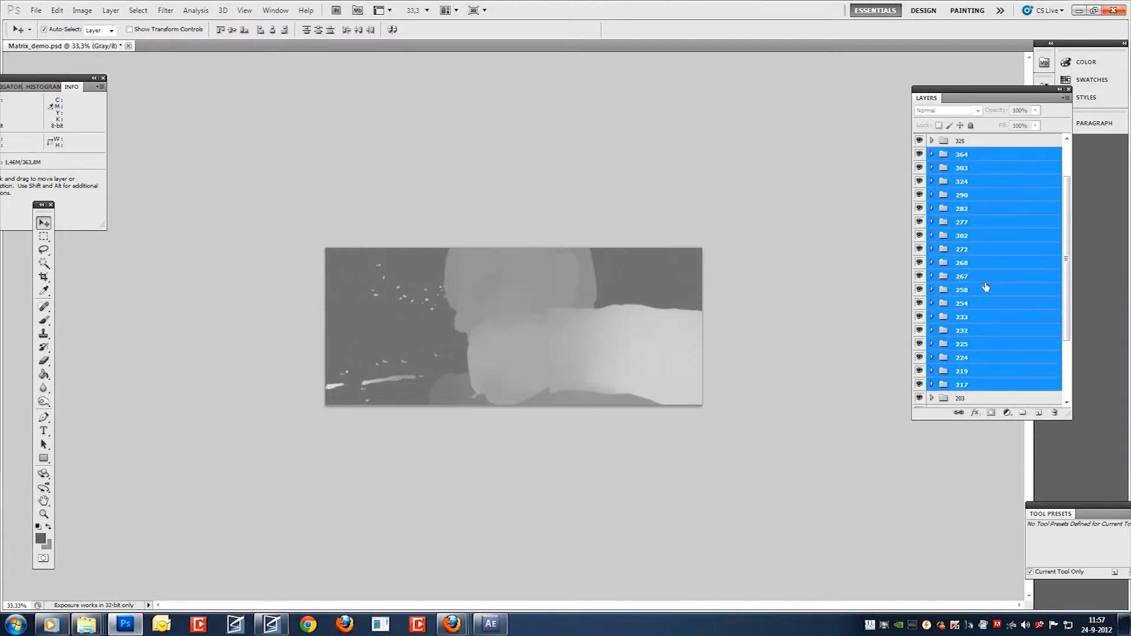
left_click_drag(1068, 297, 1070, 346)
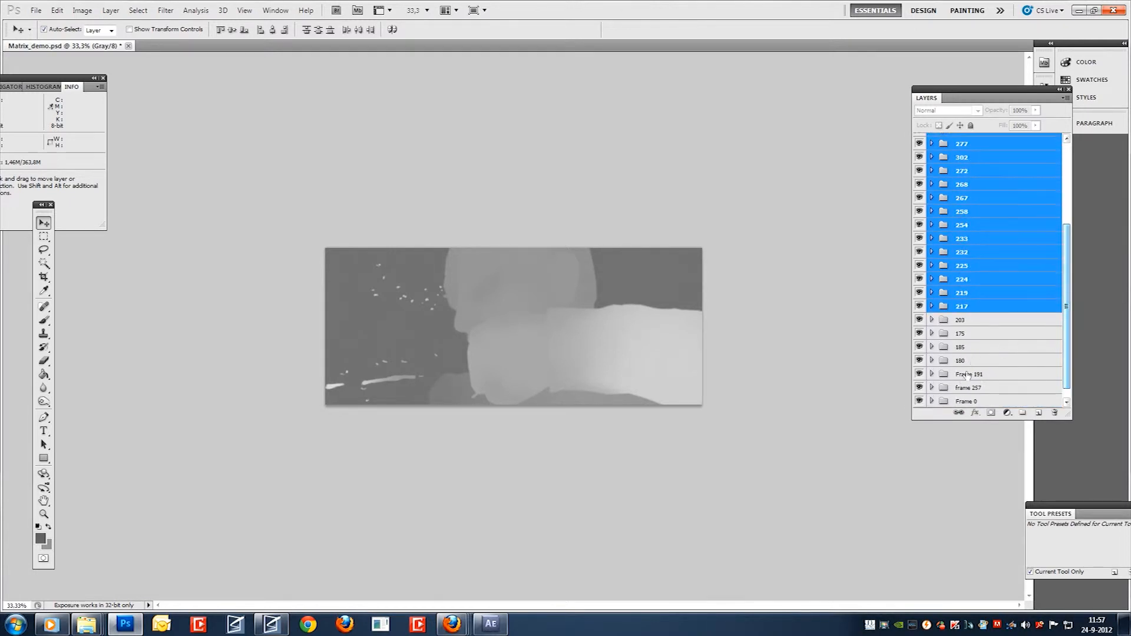
left_click_drag(1070, 306, 1071, 236)
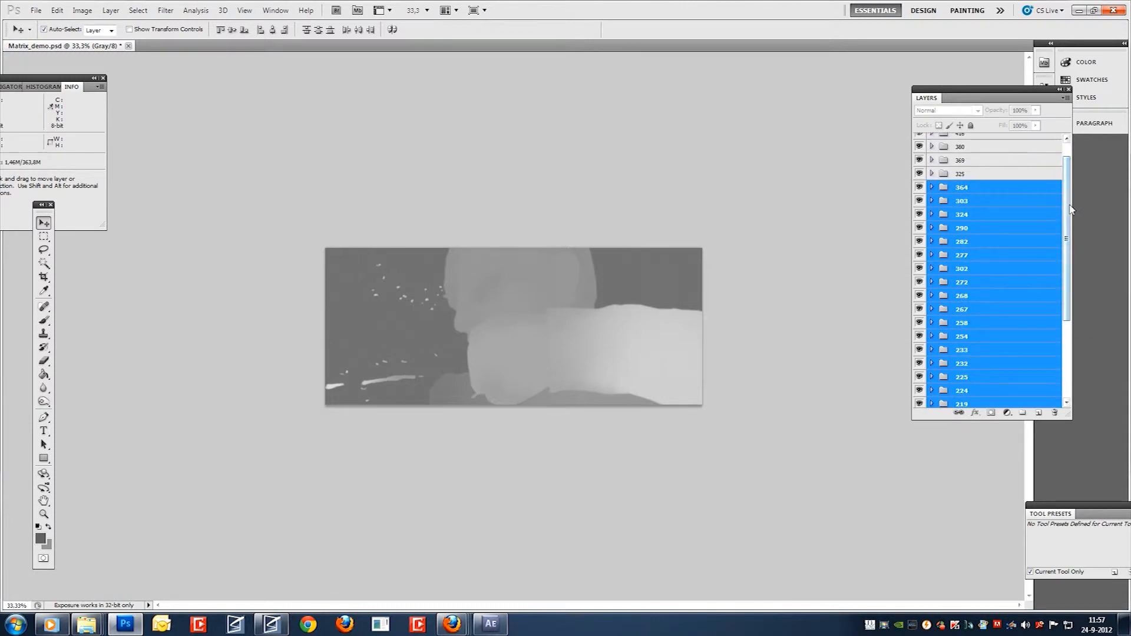
scroll(995, 145, "up", 2)
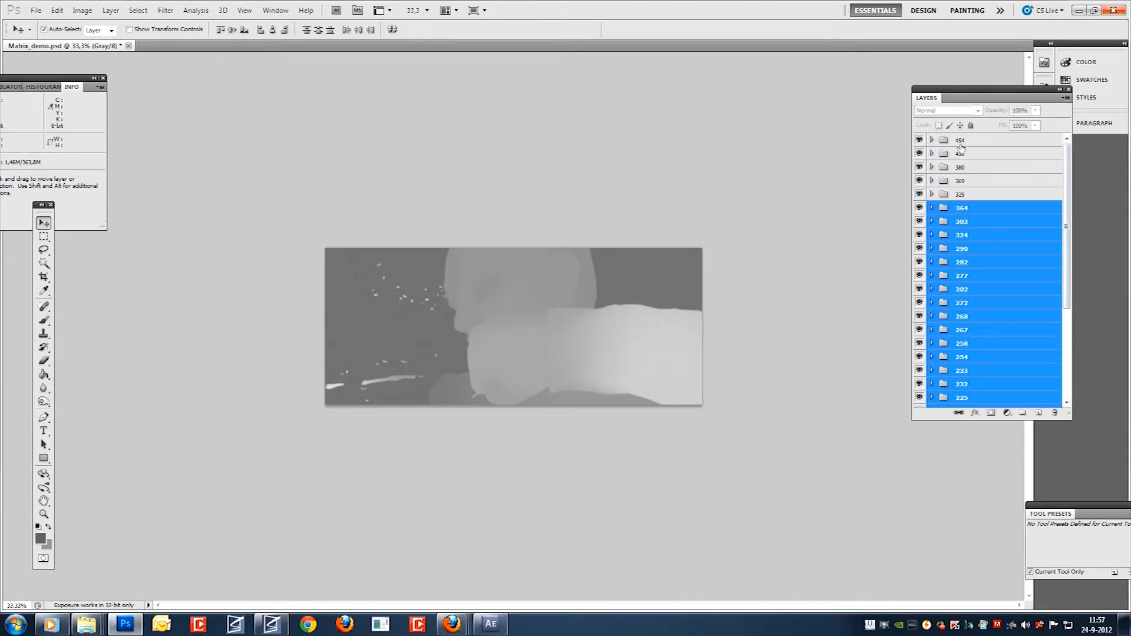
left_click(966, 181)
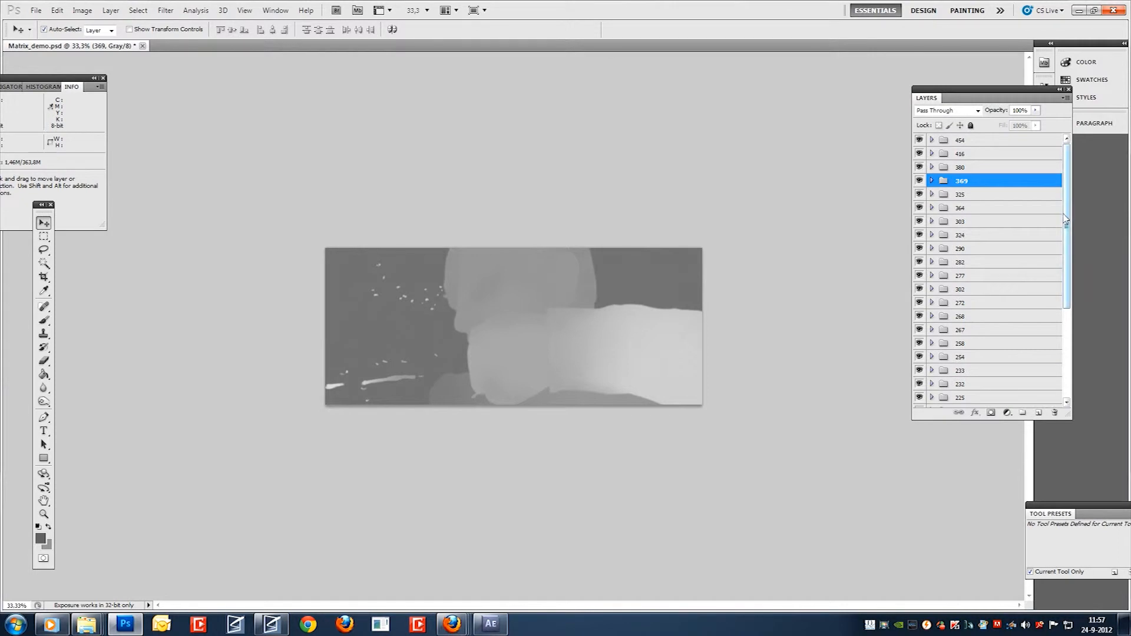
left_click_drag(1065, 221, 1065, 314)
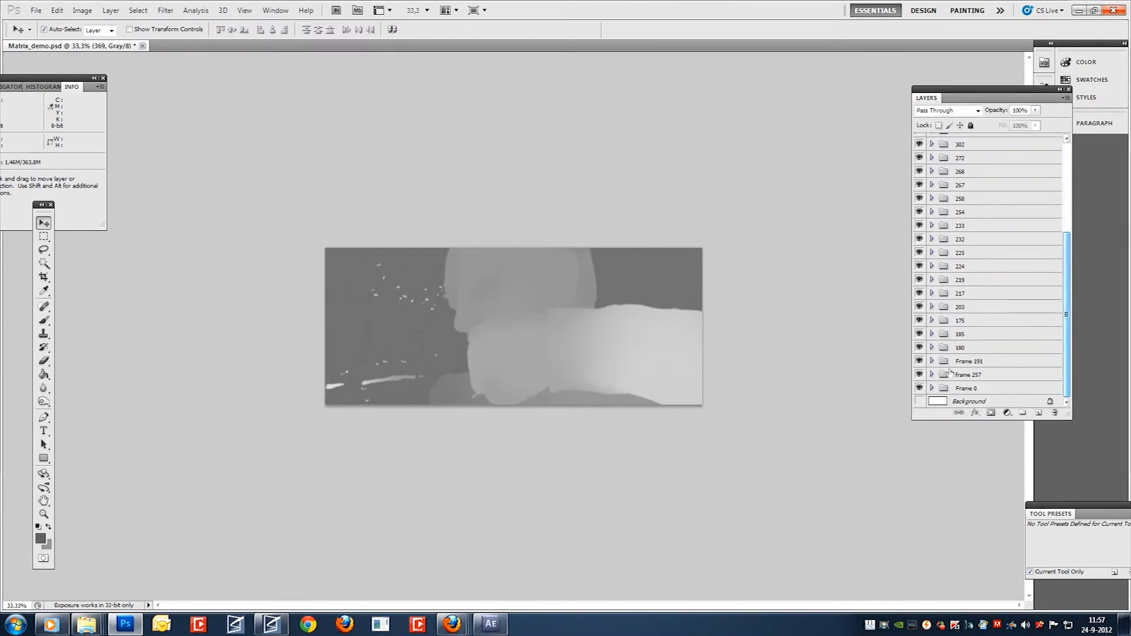
left_click(969, 388)
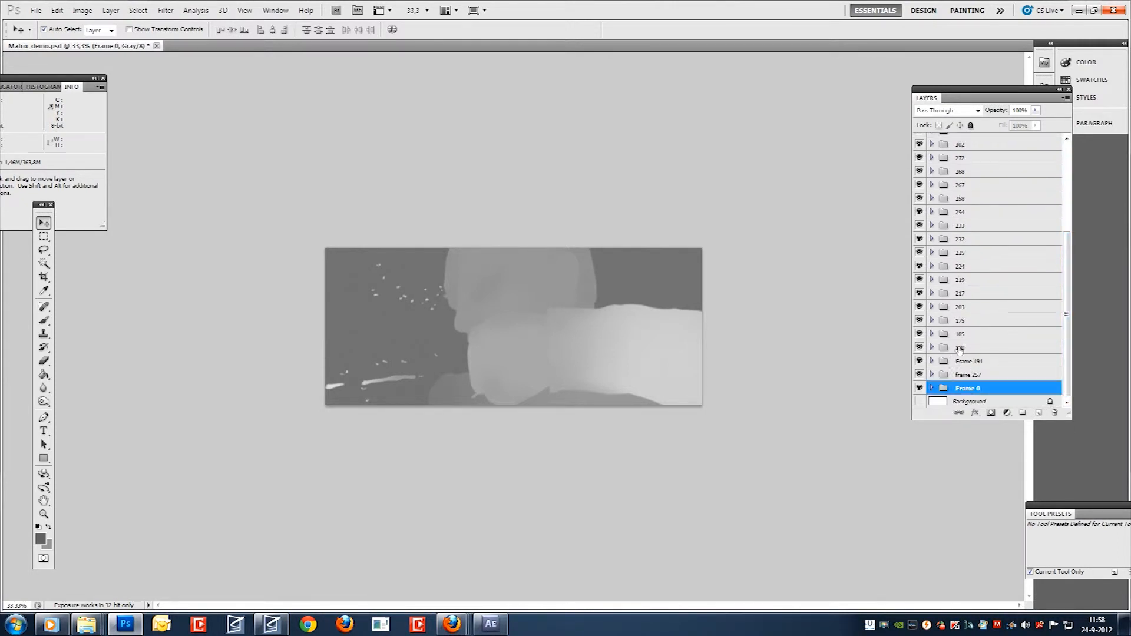
Select layer group 180 and hide every other frame group so that only 180 stays visible.
left_click(959, 349)
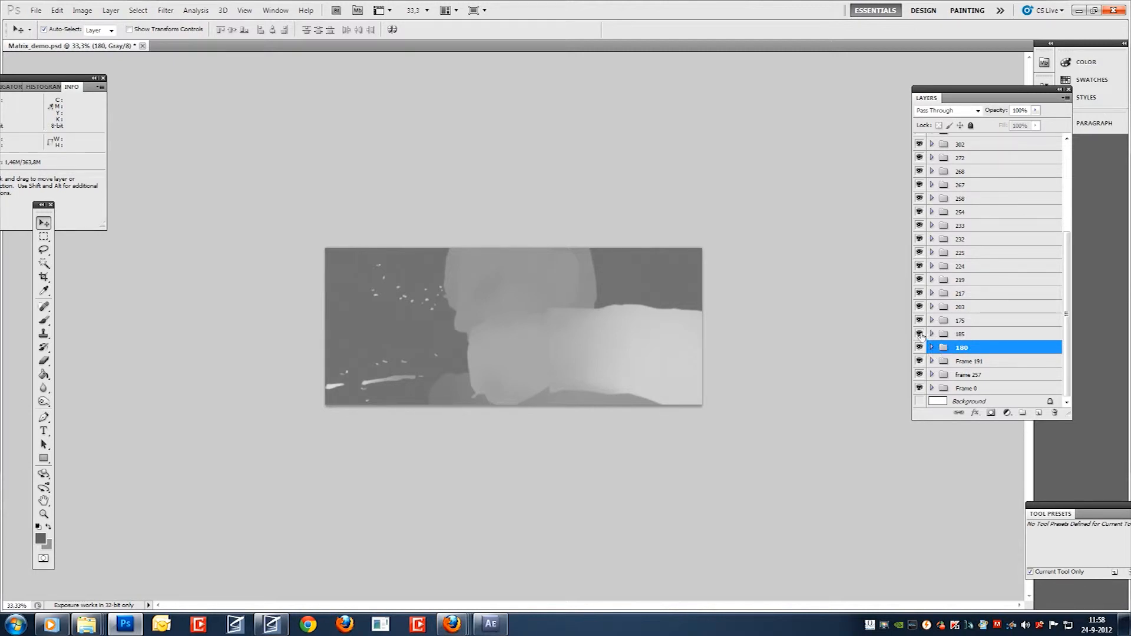
left_click_drag(920, 334, 916, 156)
left_click_drag(919, 252, 920, 143)
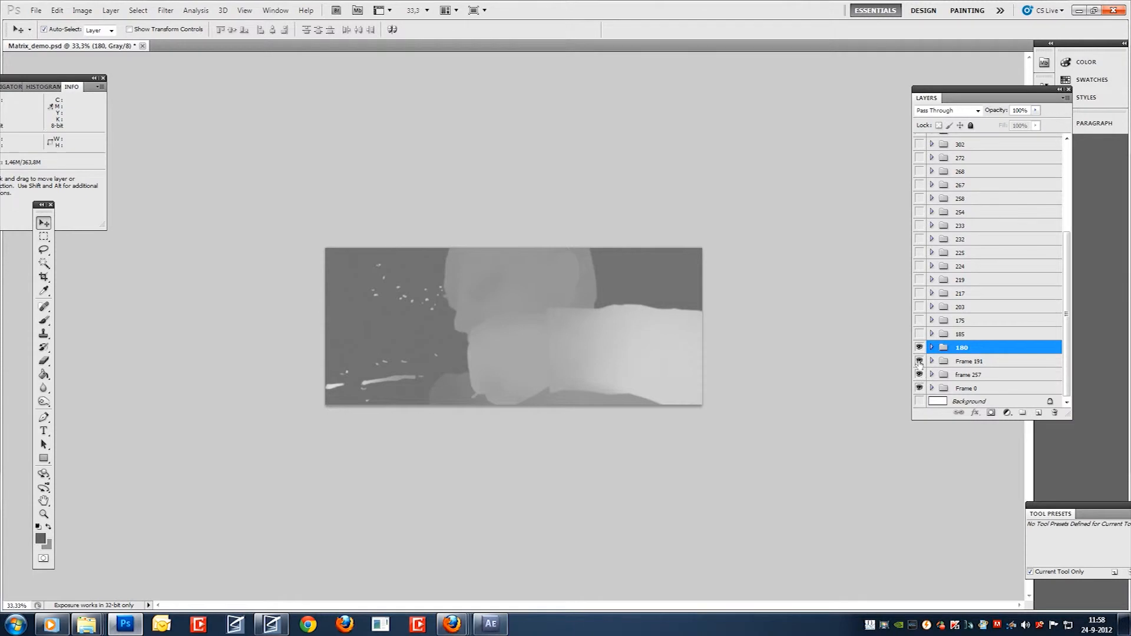
left_click_drag(920, 364, 919, 397)
scroll(1055, 358, "up", 4)
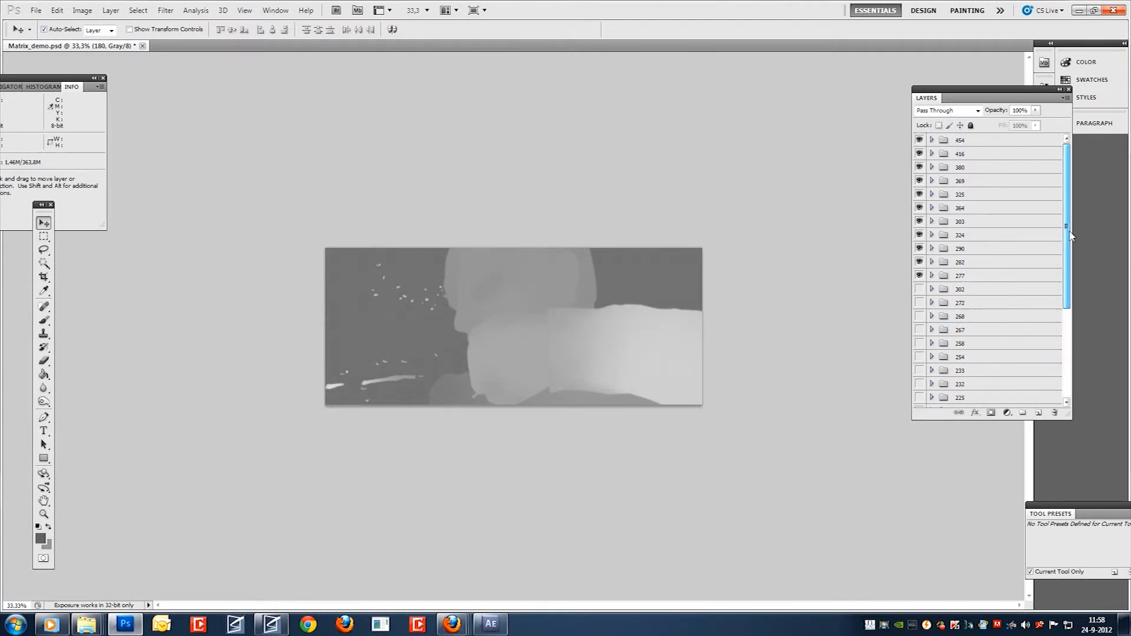
left_click_drag(920, 141, 919, 277)
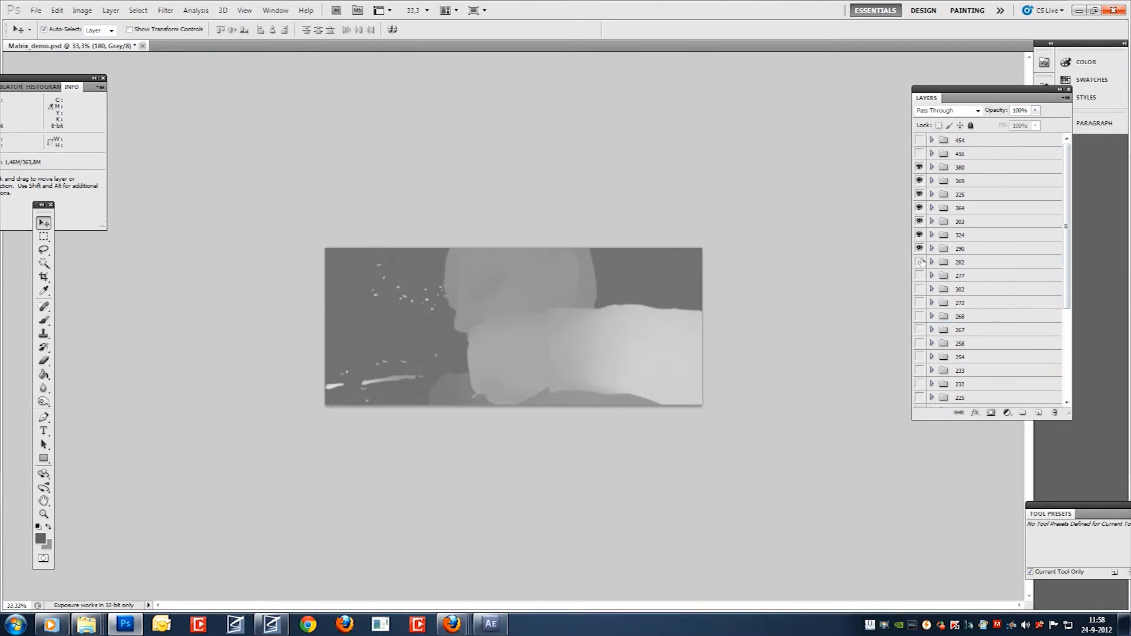
scroll(1059, 341, "down", 4)
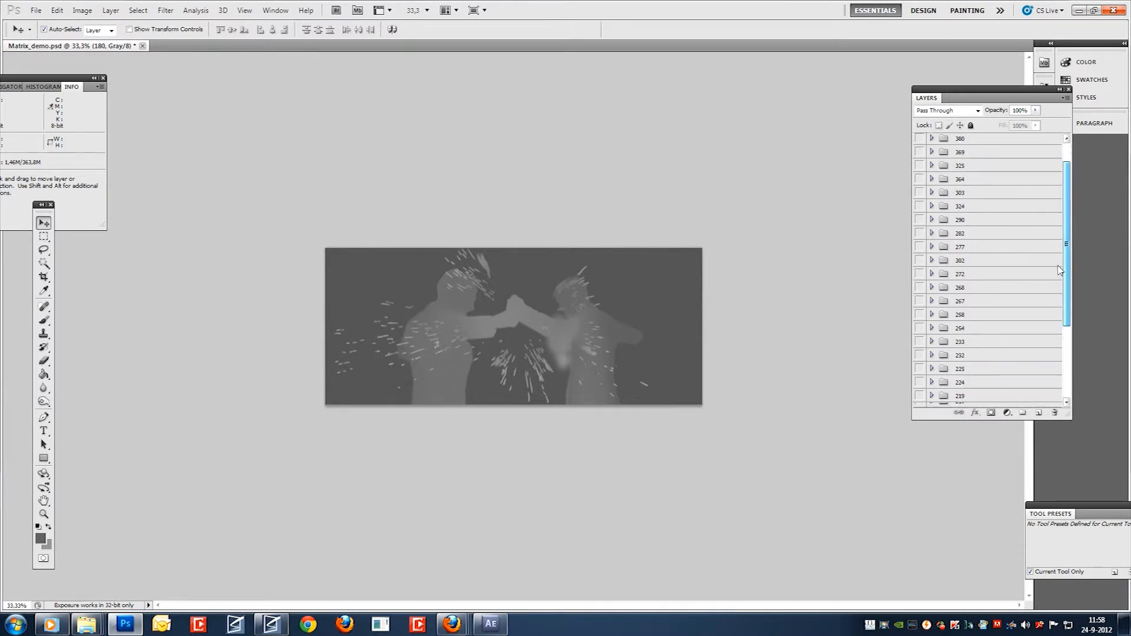
Expand group 180 and inspect its depth layers by hiding them one after another, from Layer 36 through Layer 37.
left_click(932, 348)
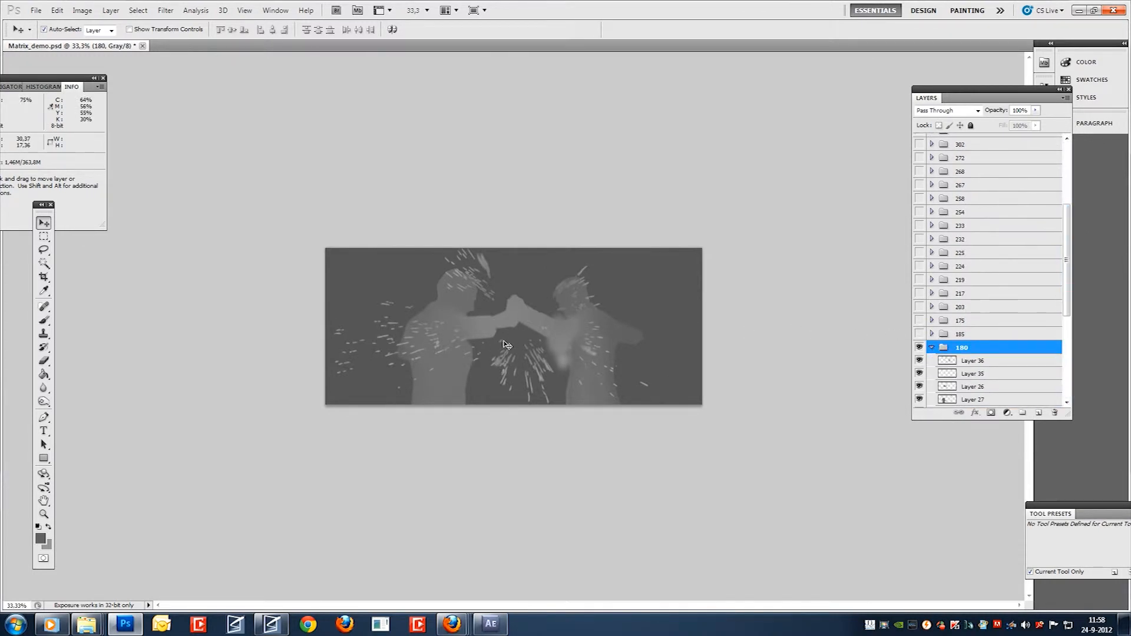
scroll(517, 322, "up", 1)
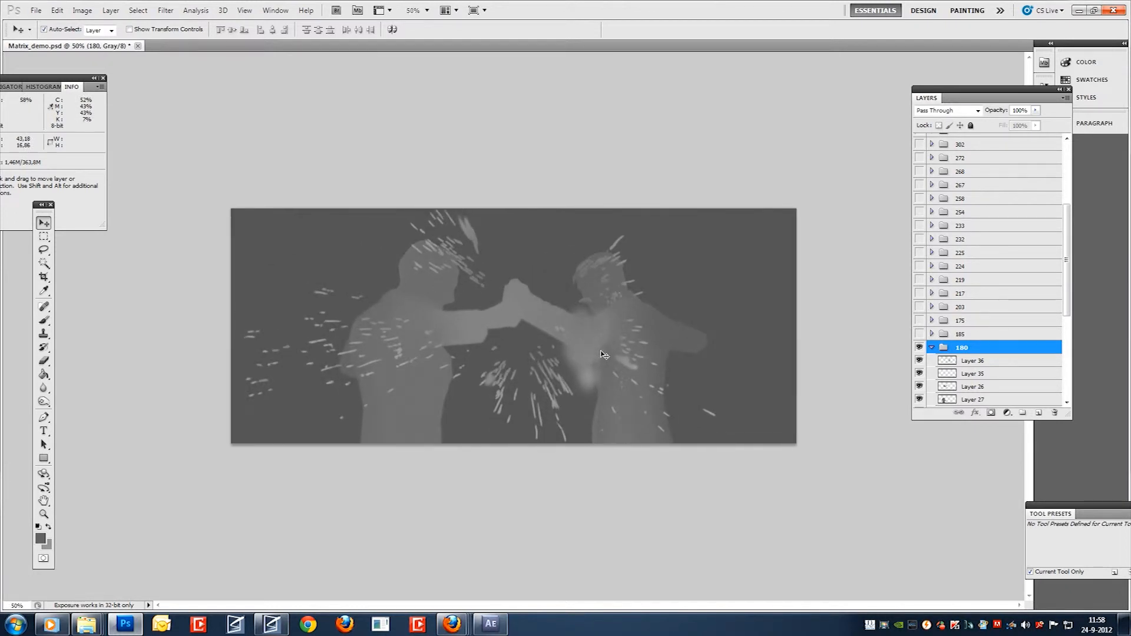
left_click(945, 360)
left_click_drag(1067, 313, 1066, 382)
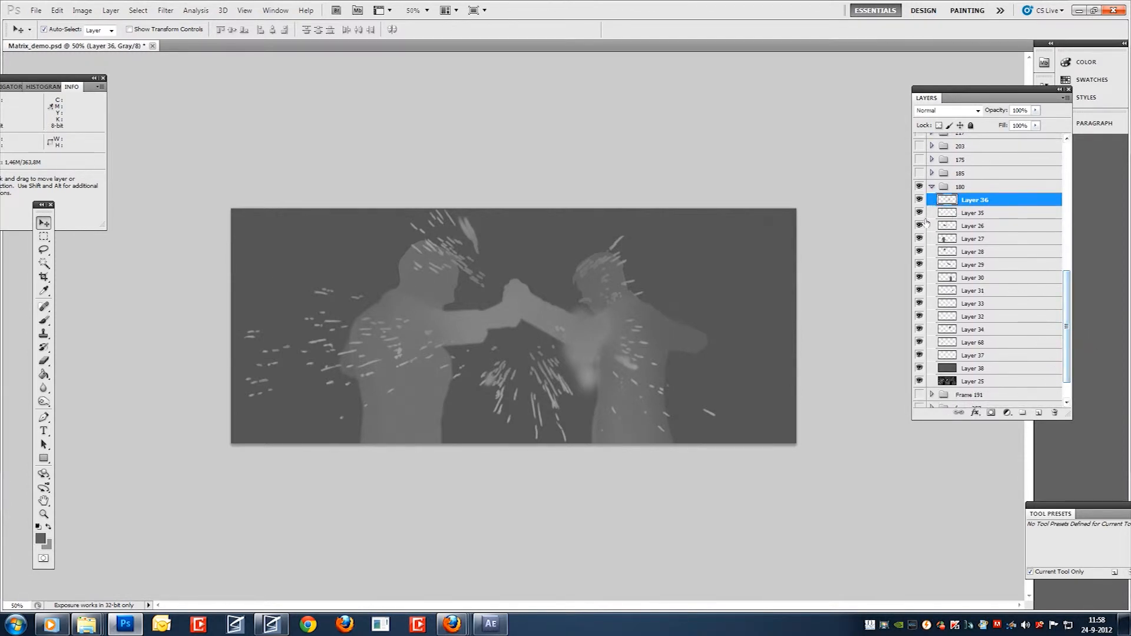
left_click(919, 200)
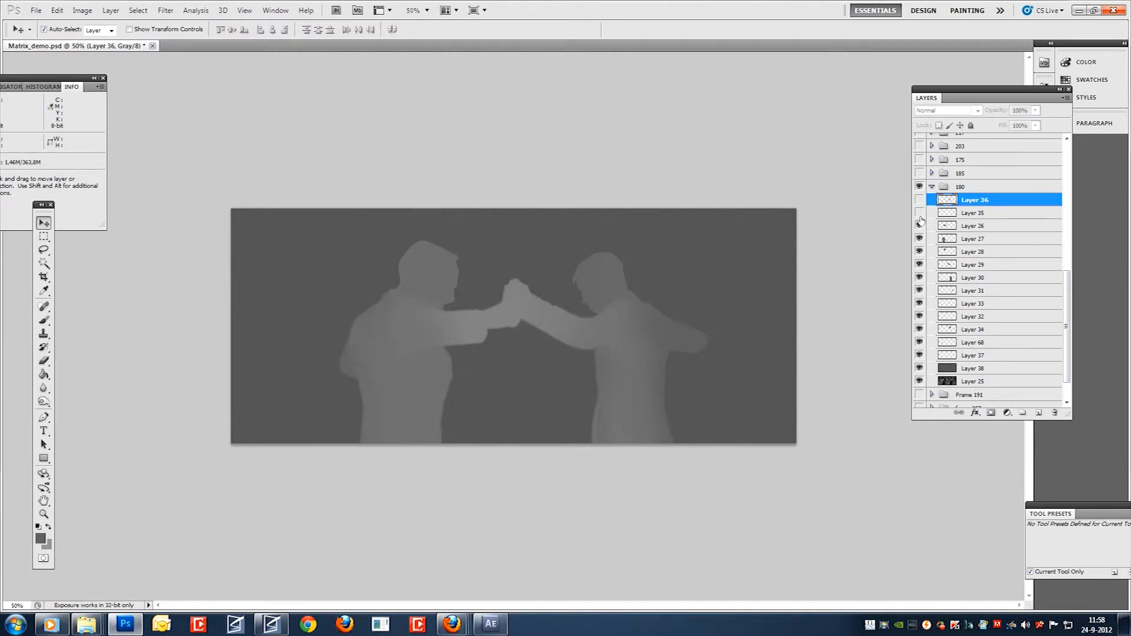
left_click(920, 226)
left_click(919, 239)
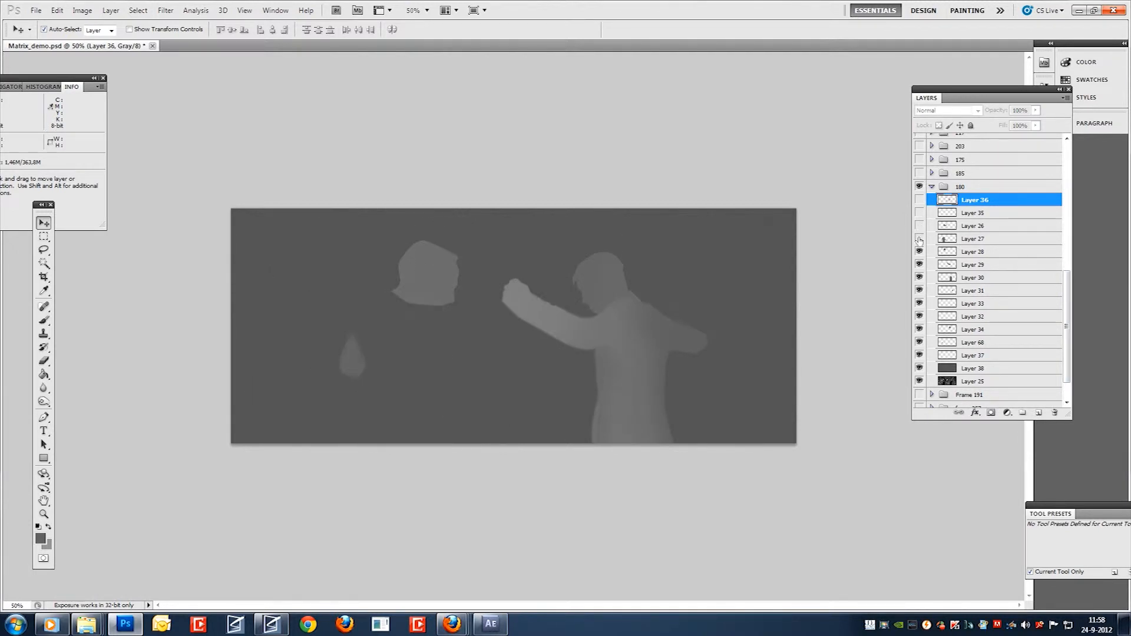
left_click(920, 257)
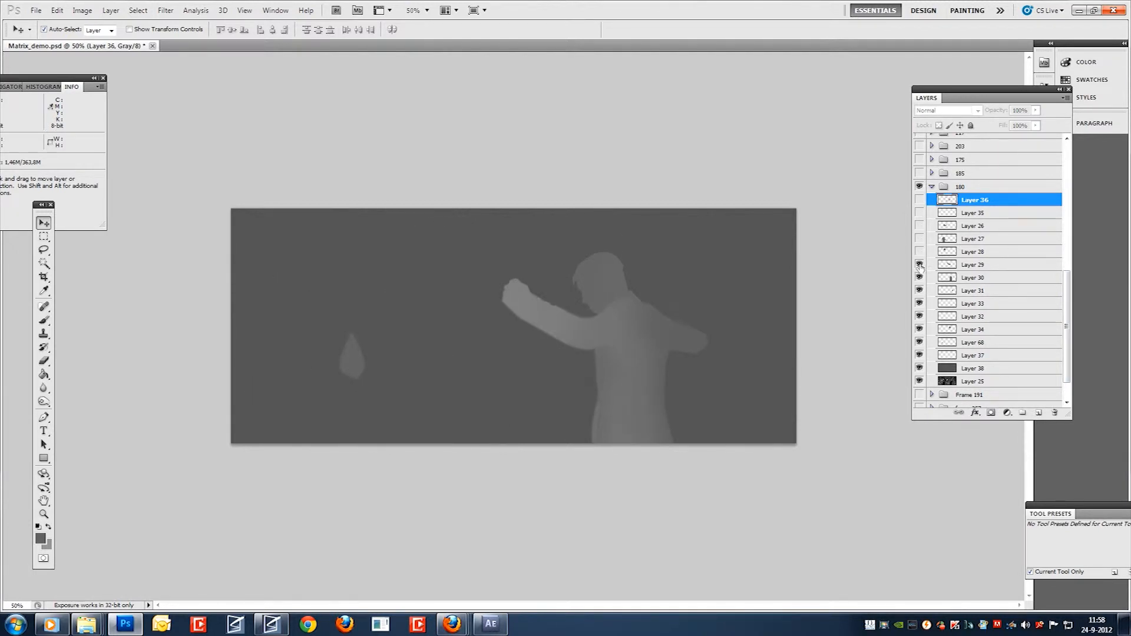
left_click(920, 275)
left_click(920, 282)
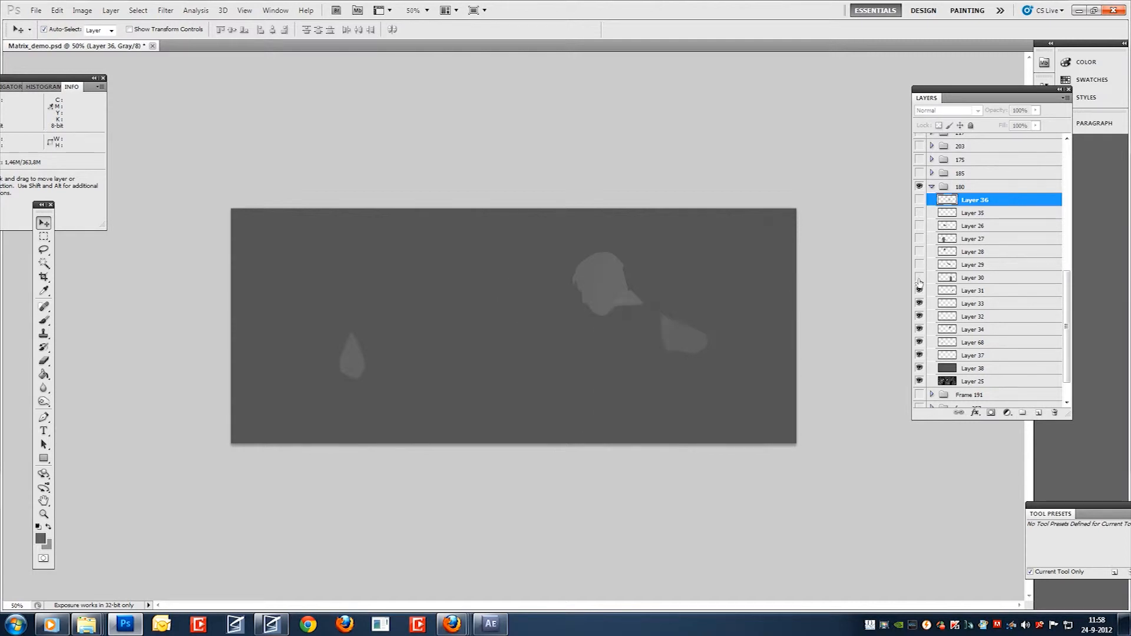
left_click_drag(919, 290, 922, 345)
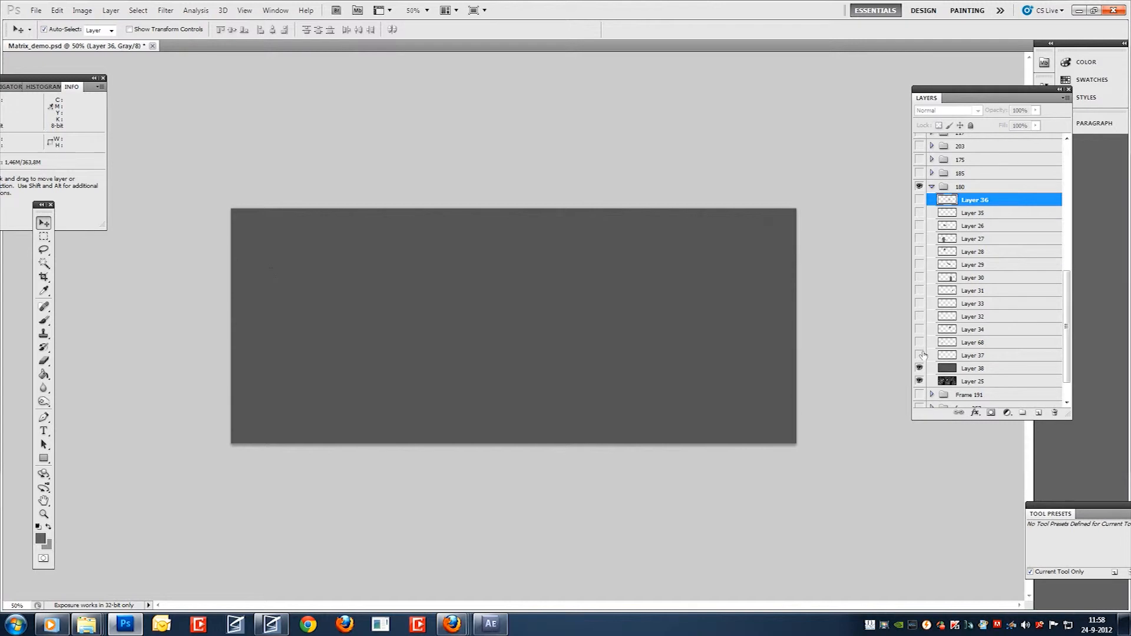
Make all hidden layers in group 180 visible again and collapse the group.
left_click_drag(920, 343, 921, 213)
left_click(919, 355)
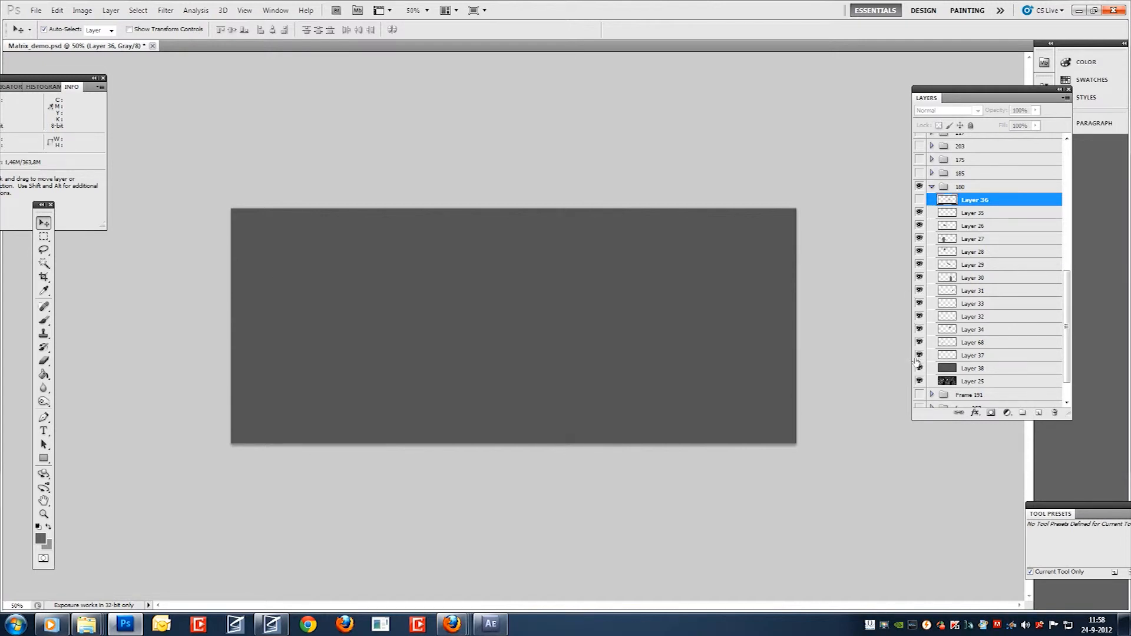
left_click(919, 199)
left_click(943, 187)
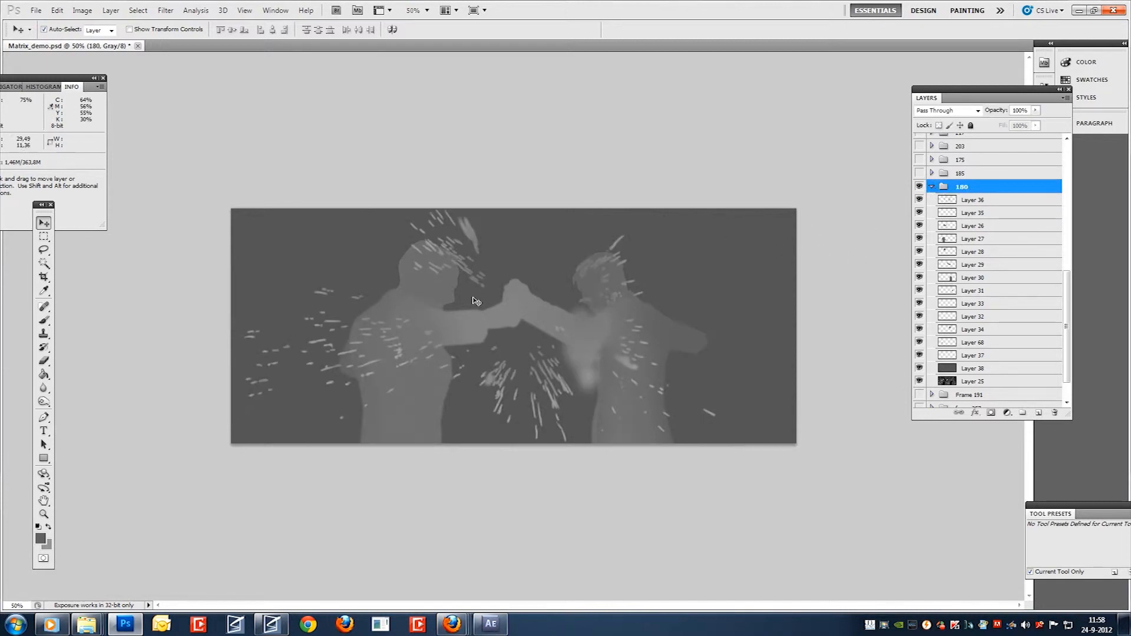
left_click(931, 188)
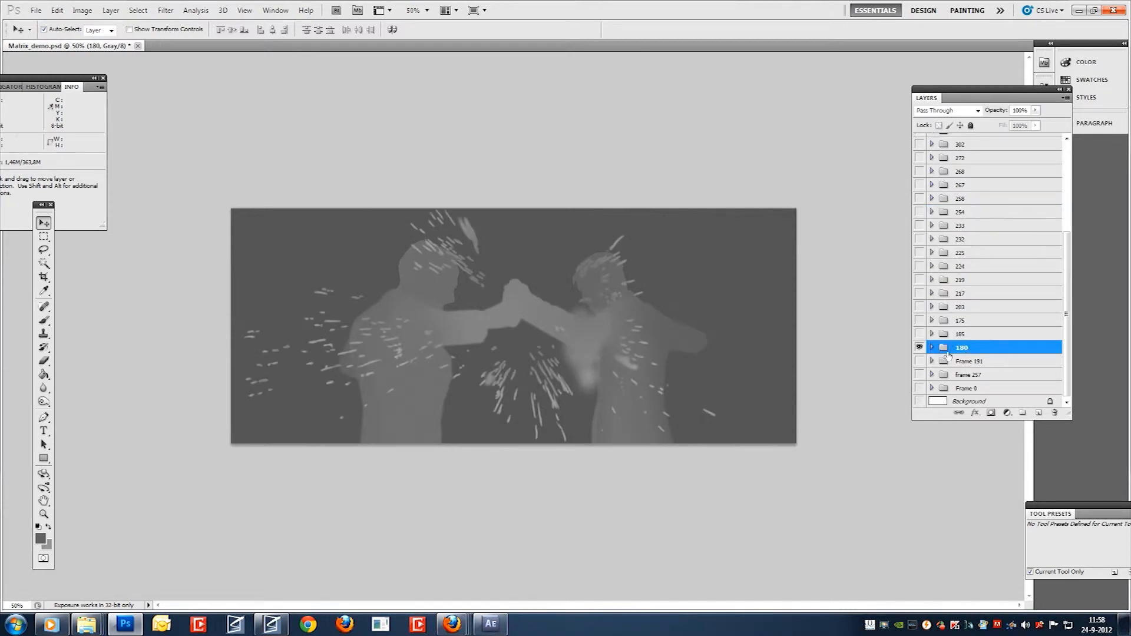
Duplicate group 180 and merge the copy into a single layer.
left_click_drag(957, 349, 1039, 413)
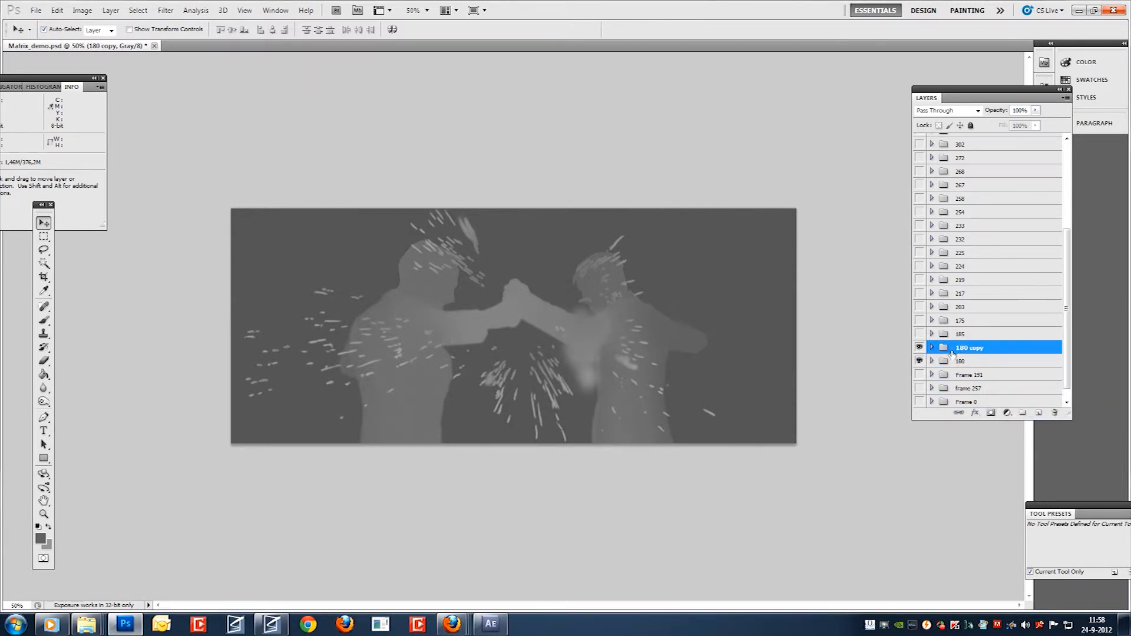
key("ctrl+w")
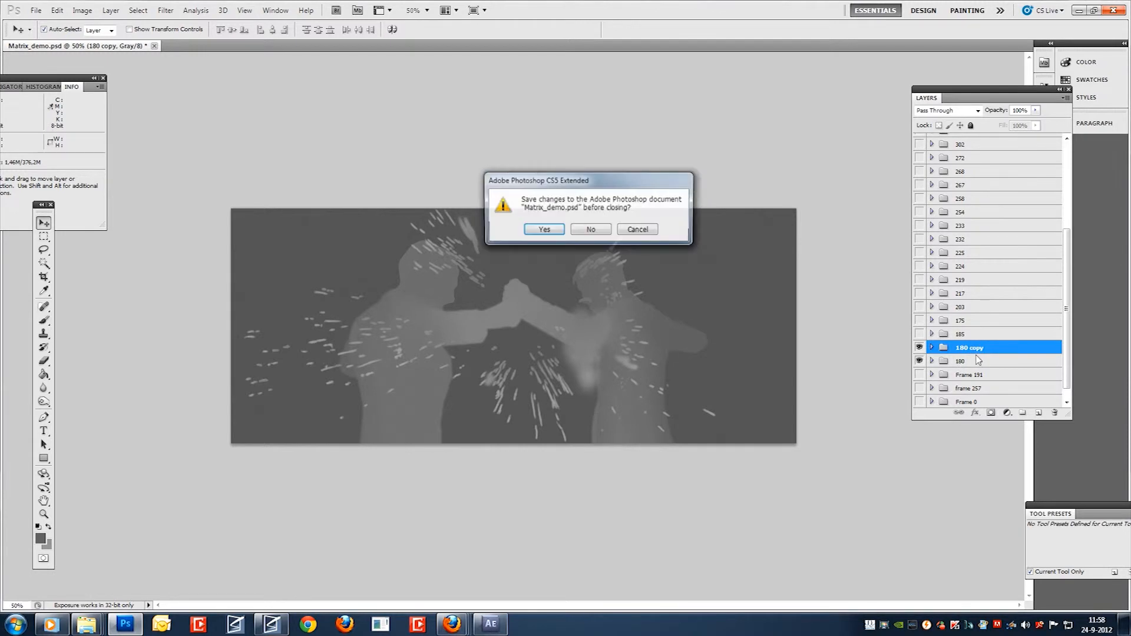
left_click(651, 236)
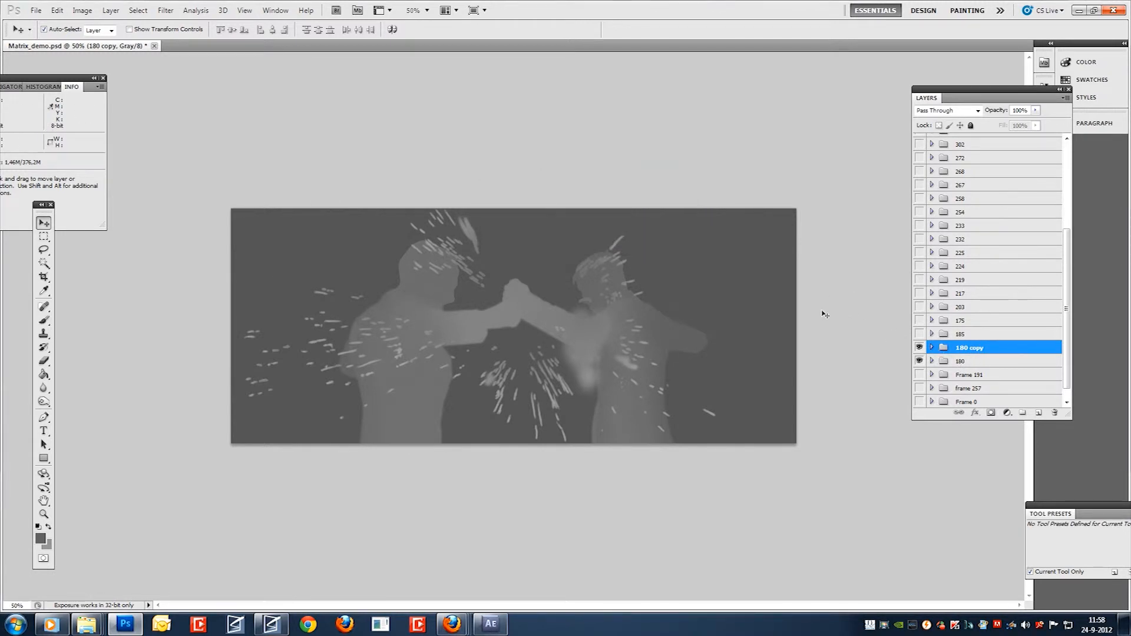
key("ctrl+e")
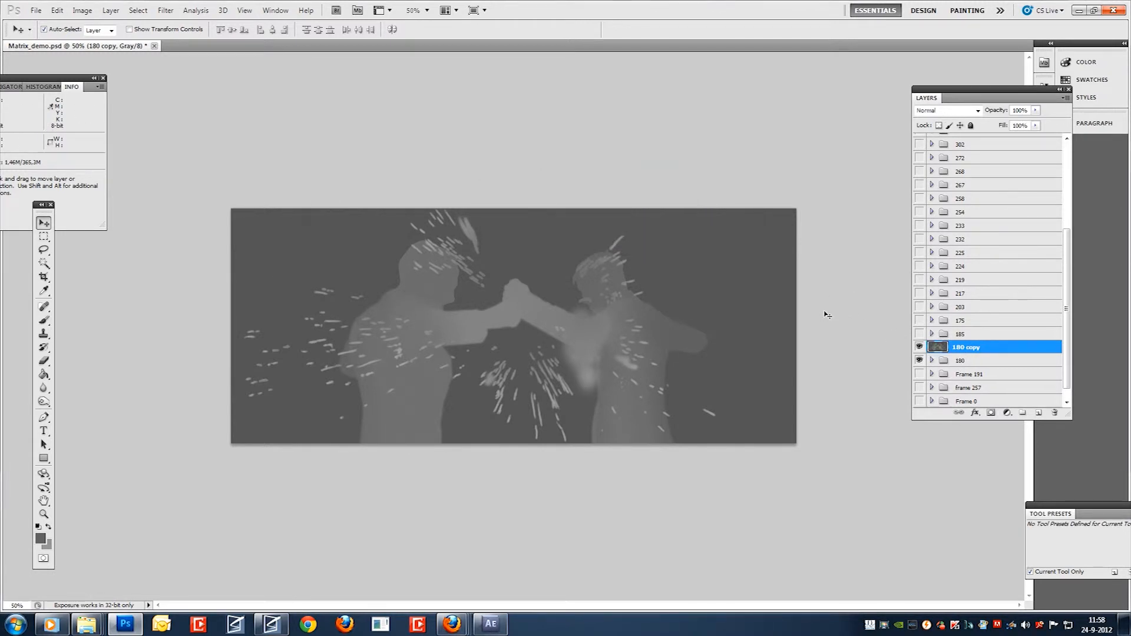
Hide the original group 180, keep the merged 180 copy visible and load that layer's full area as a selection.
left_click(919, 347)
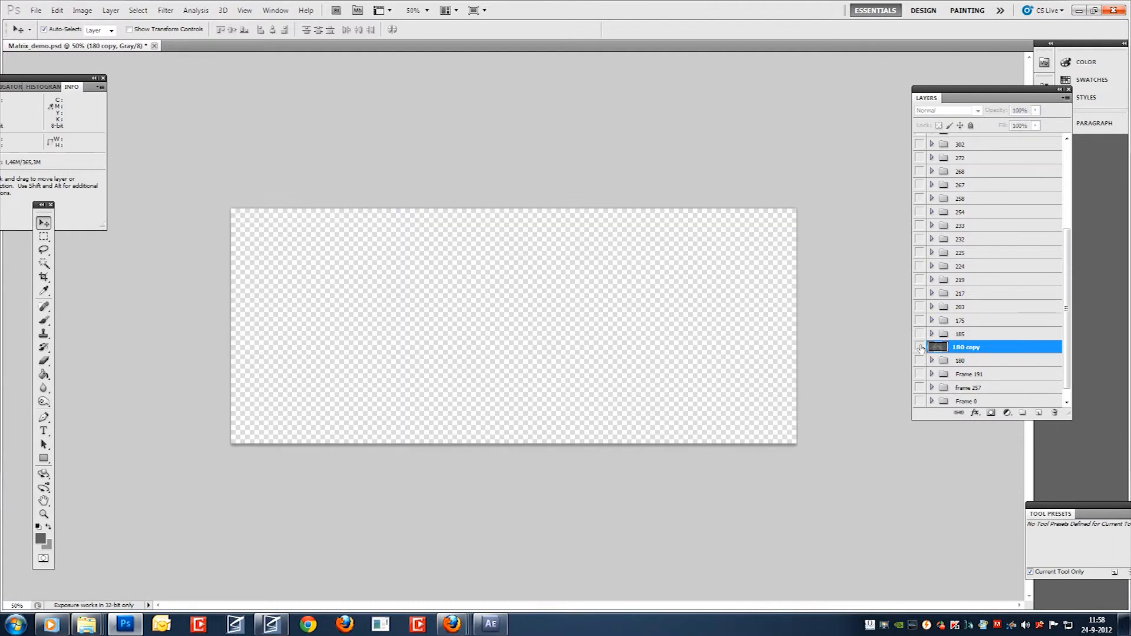
left_click(919, 347)
left_click(941, 347, "ctrl")
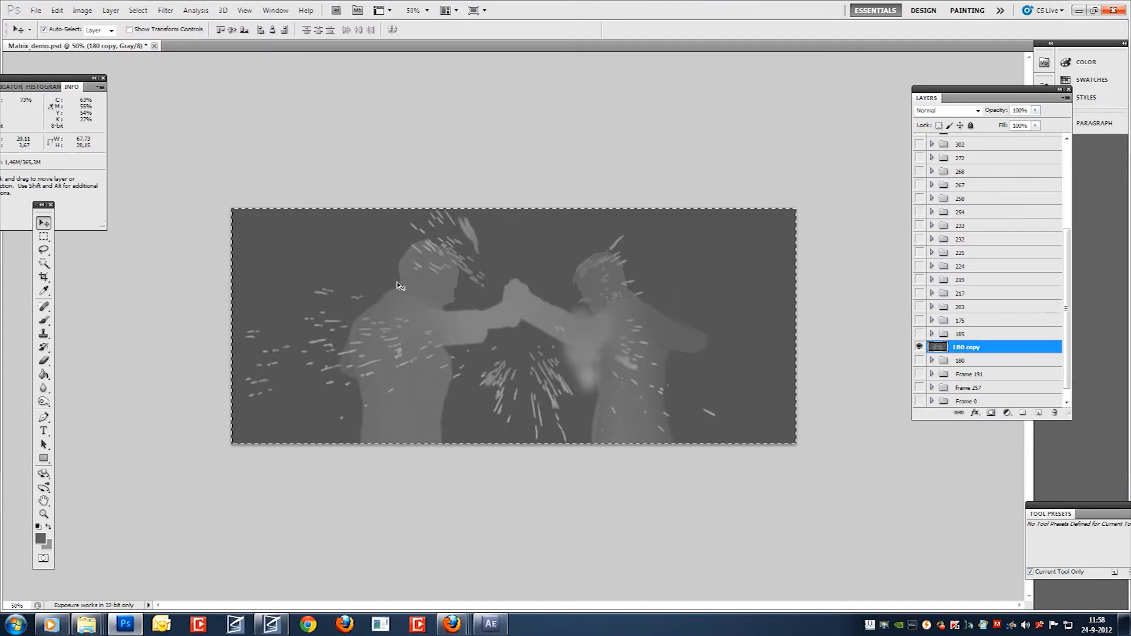
left_click(271, 624)
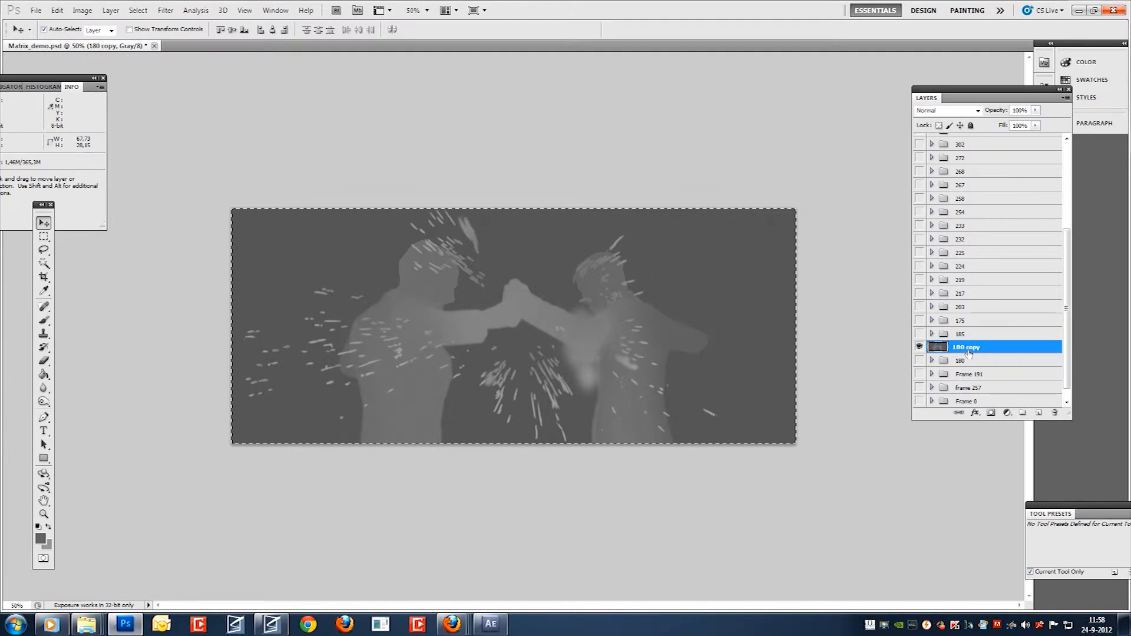
left_click(271, 624)
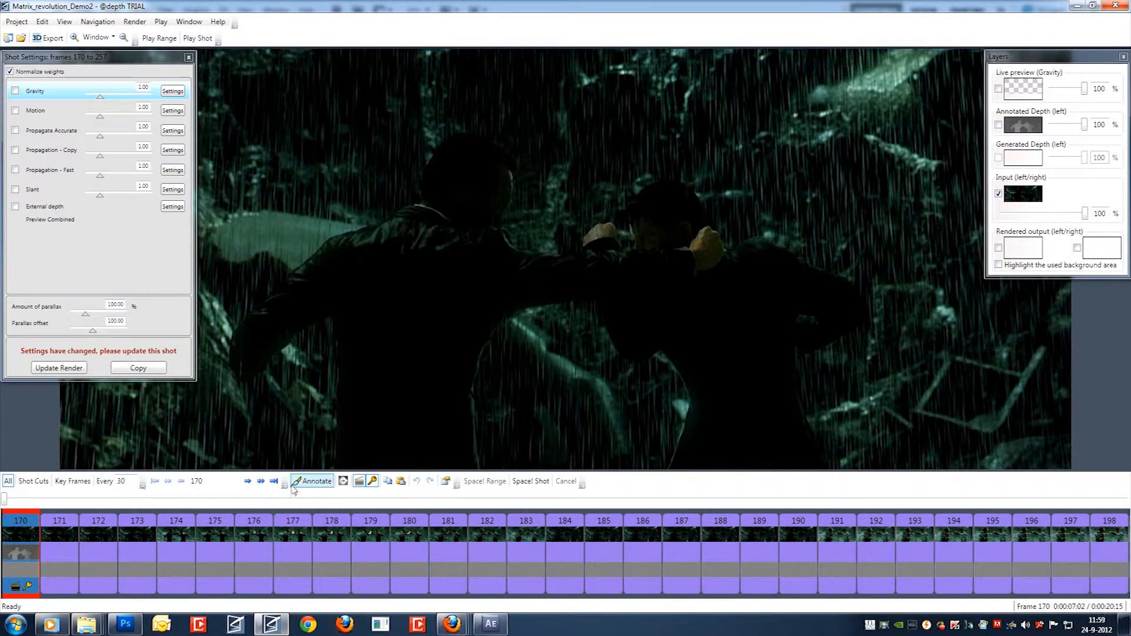
double_click(200, 480)
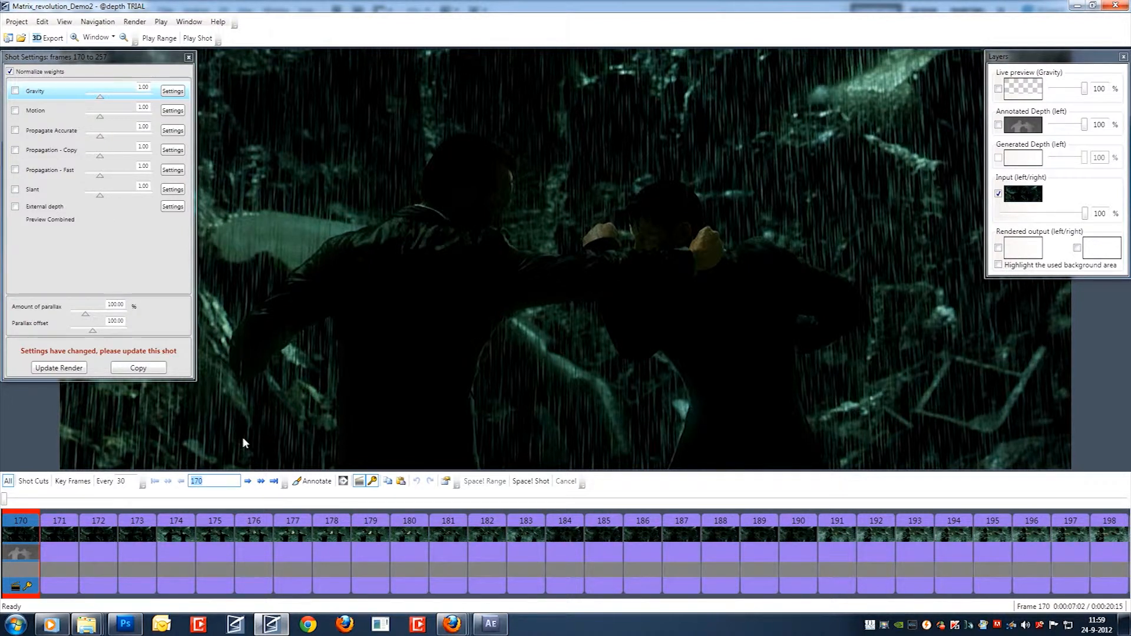
type("180")
key("Return")
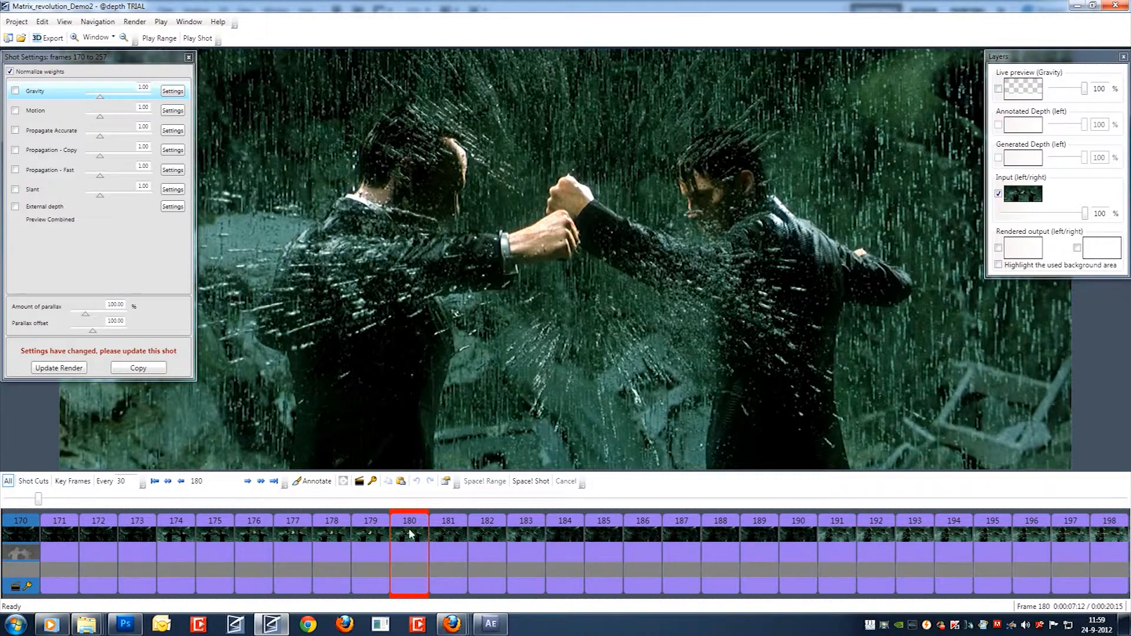
left_click(372, 482)
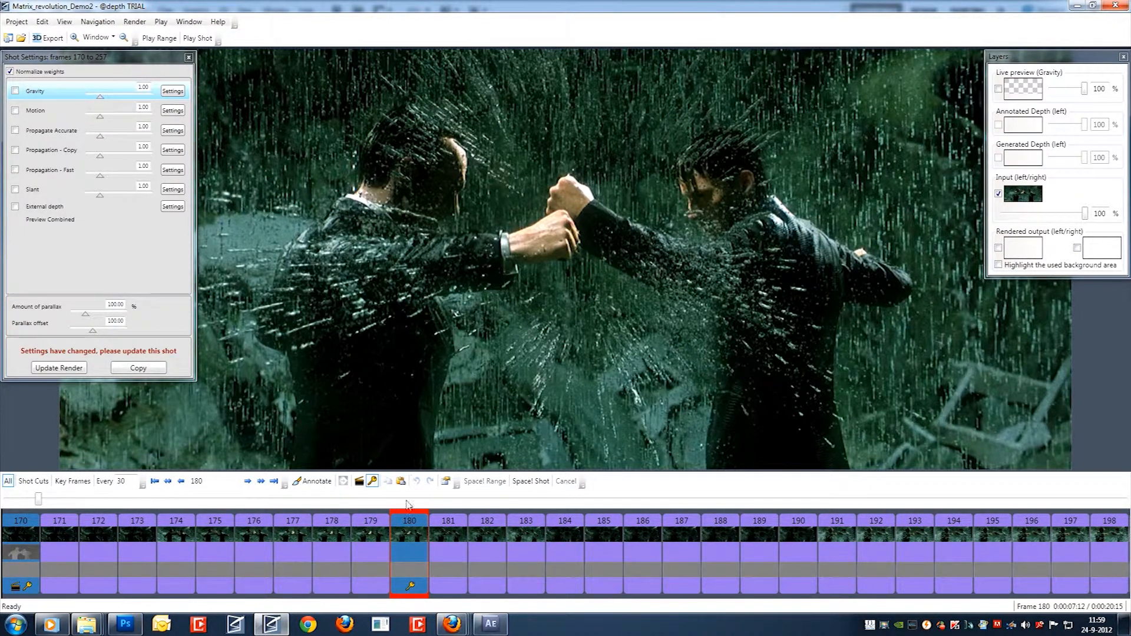
Paste the copied grayscale depth map into frame 180 as its annotation.
left_click(411, 531)
right_click(414, 528)
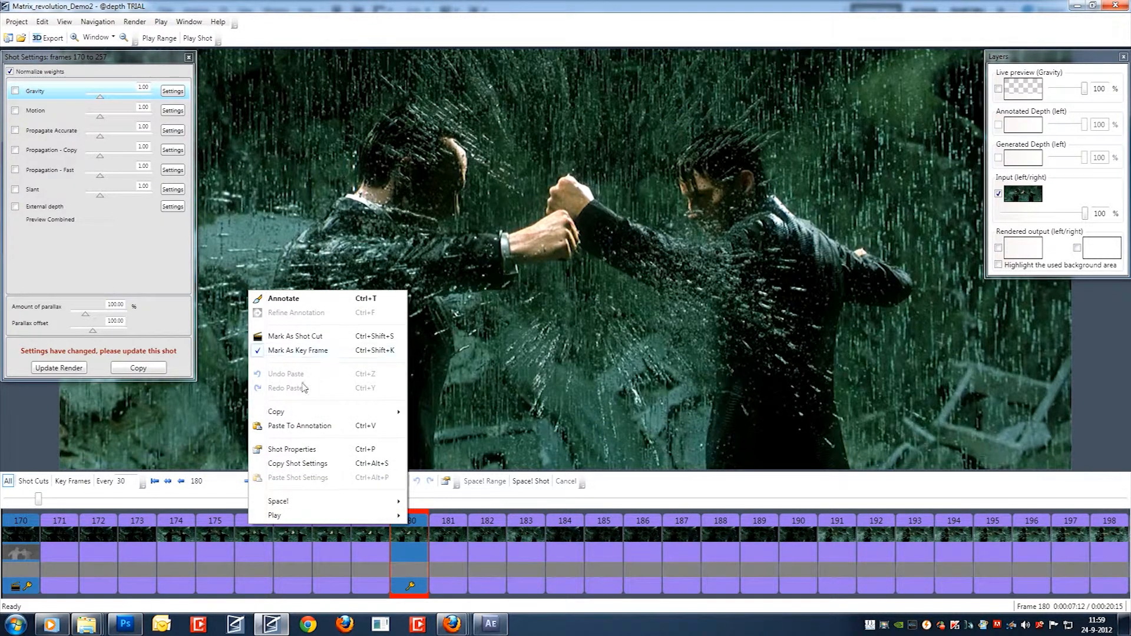
left_click(311, 427)
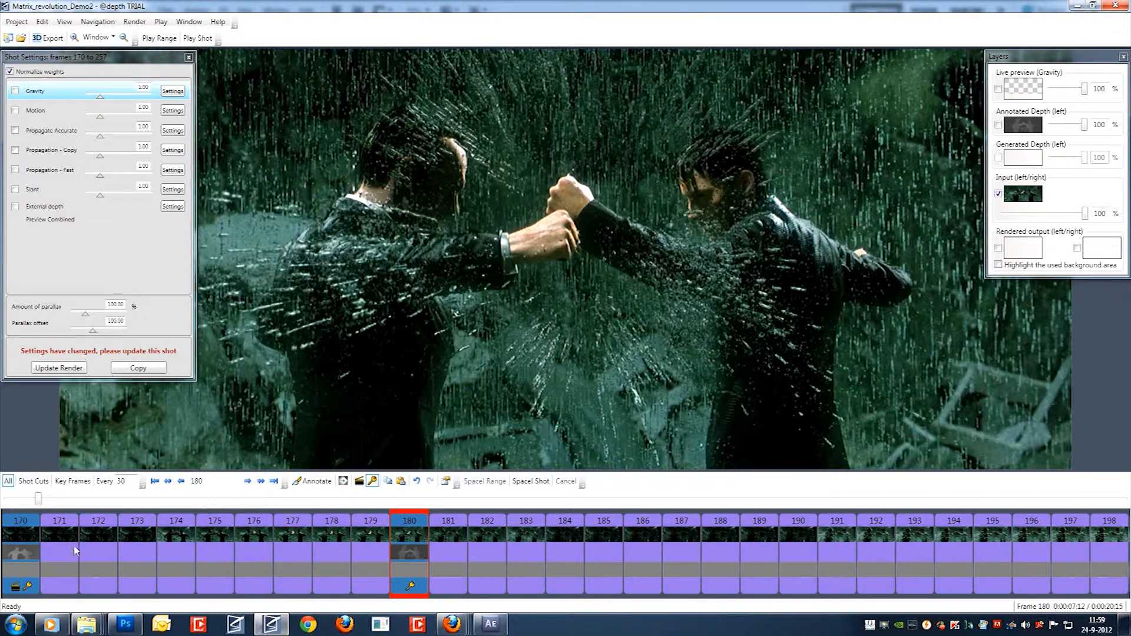
Display the annotated depth layer over the input and compare the depth maps of frames 180 and 170.
left_click(998, 125)
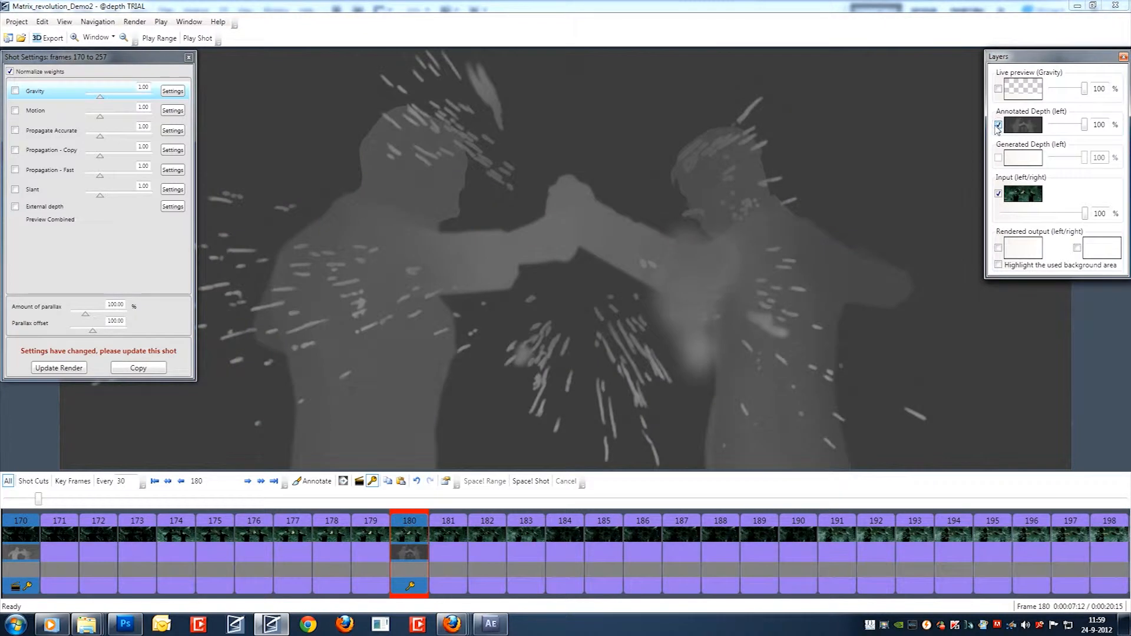
key("ctrl")
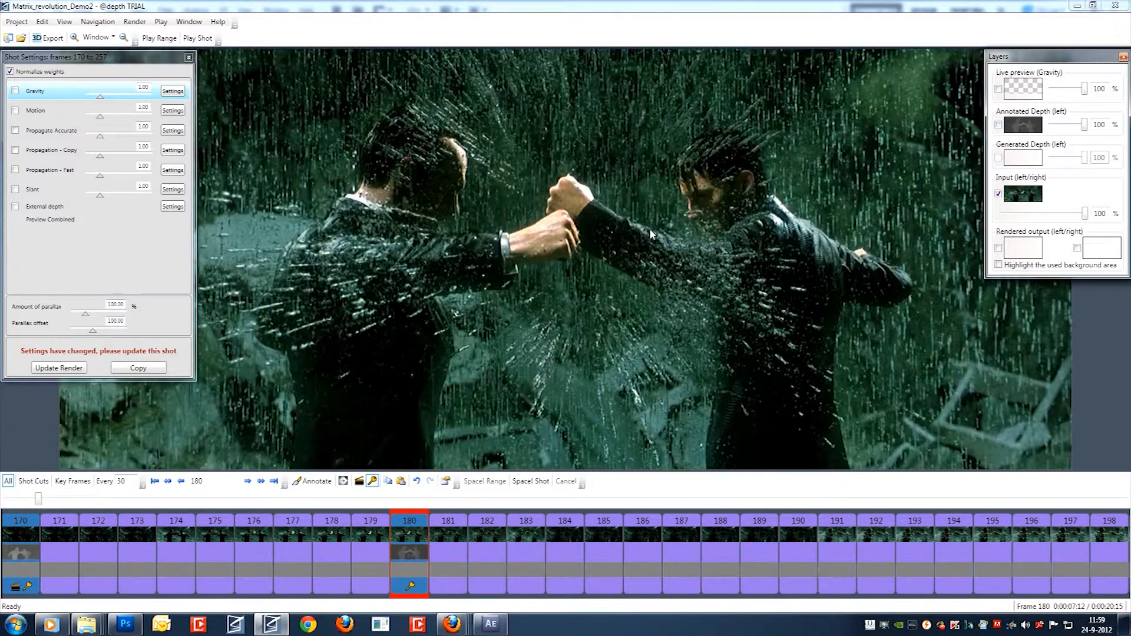
left_click(998, 125)
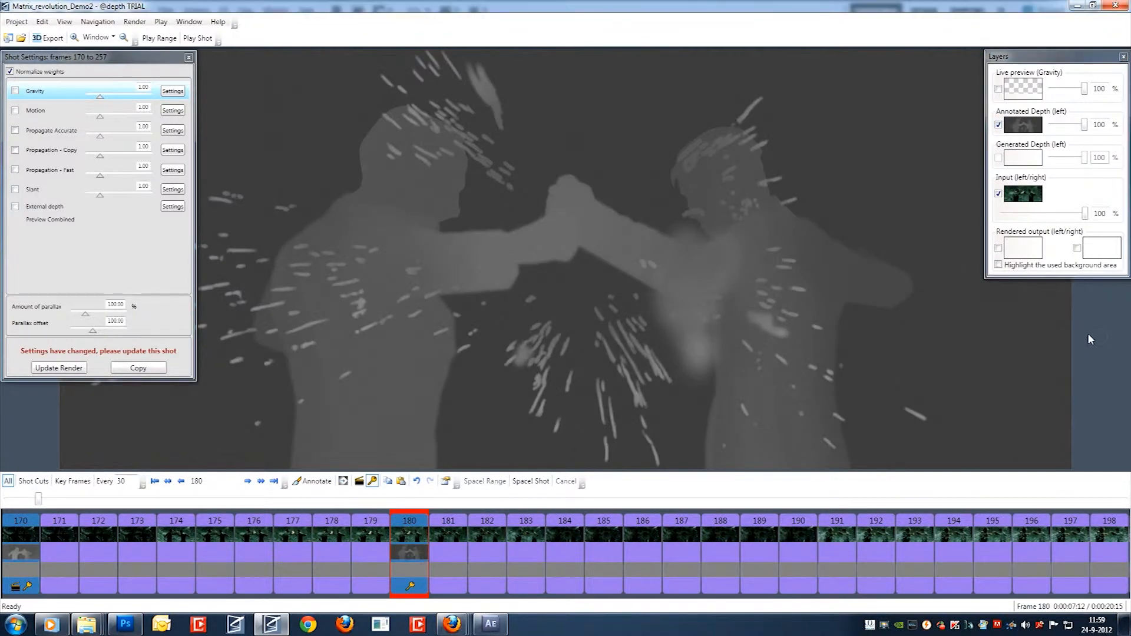
scroll(1064, 333, "down", 1)
scroll(1064, 332, "down", 1)
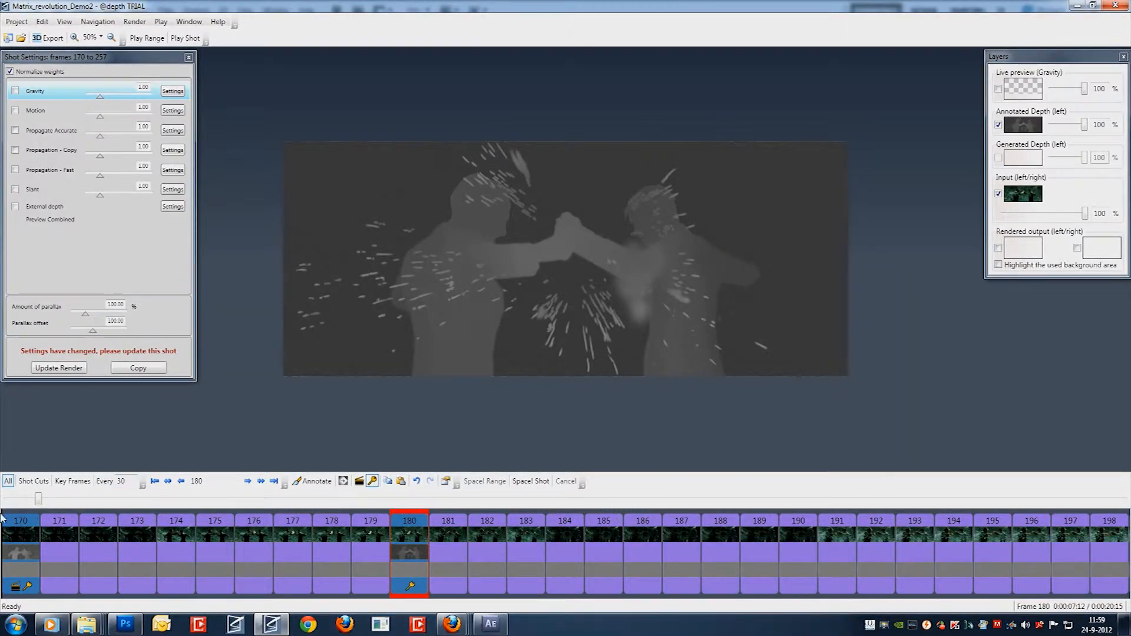
left_click(18, 535)
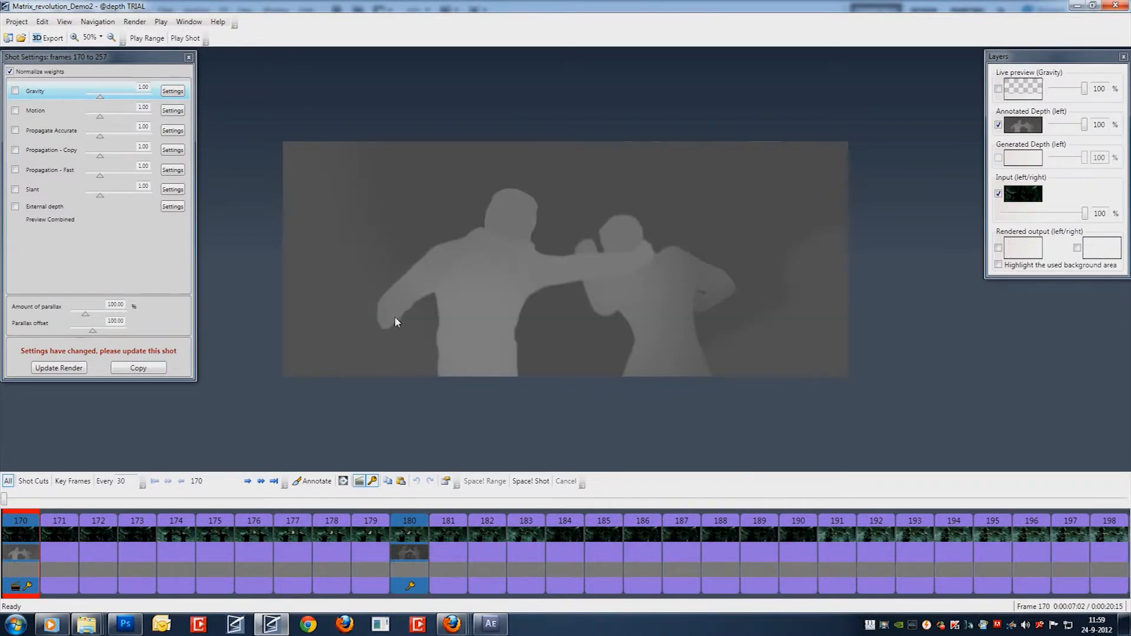
left_click(406, 521)
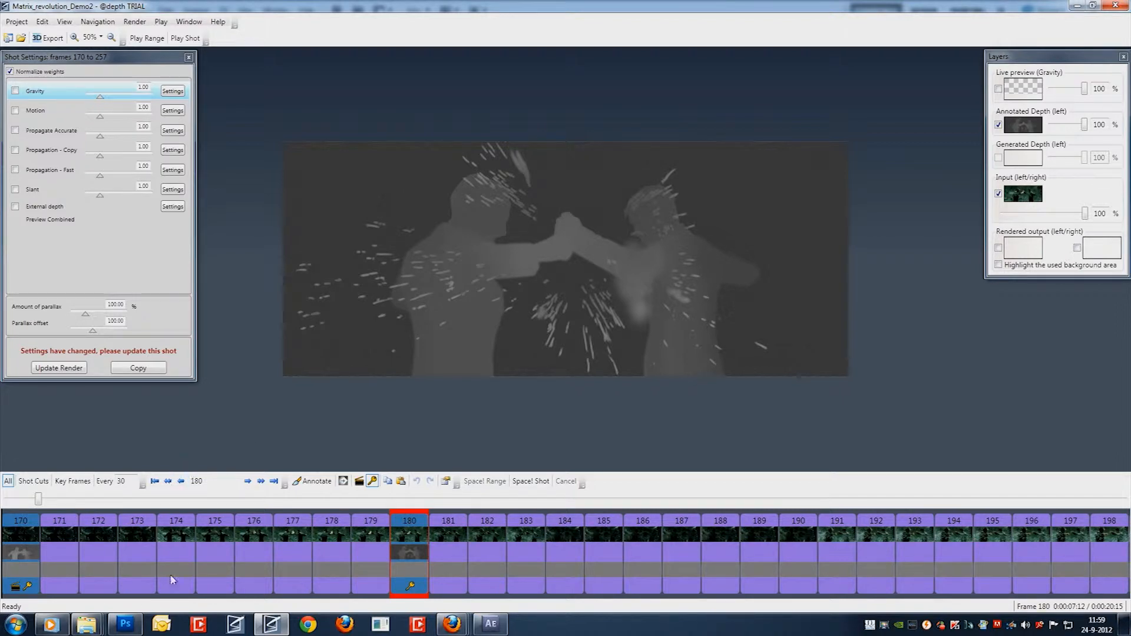
Return to Photoshop, clear the selection and convert Matrix_demo.psd to RGB Color without merging its layers.
left_click(125, 624)
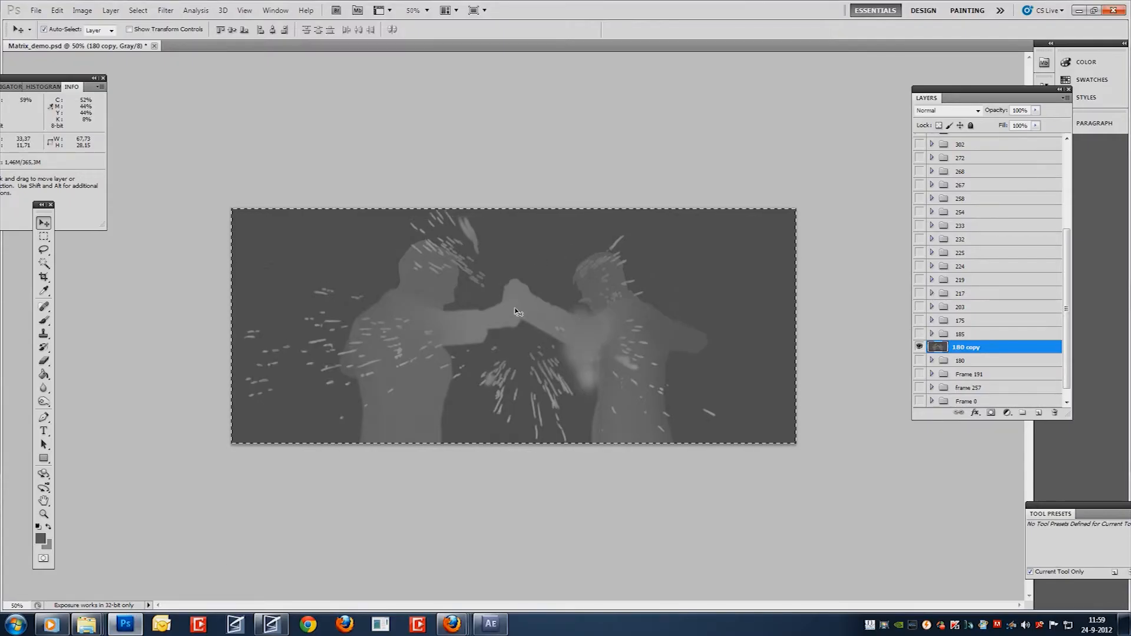
key("ctrl+d")
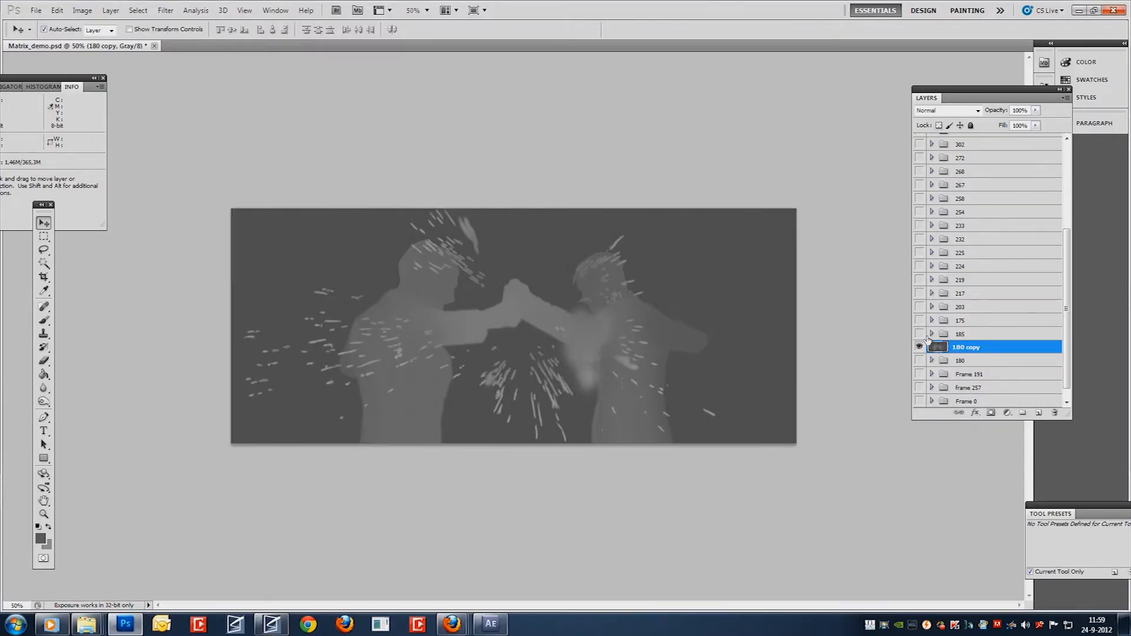
left_click(82, 11)
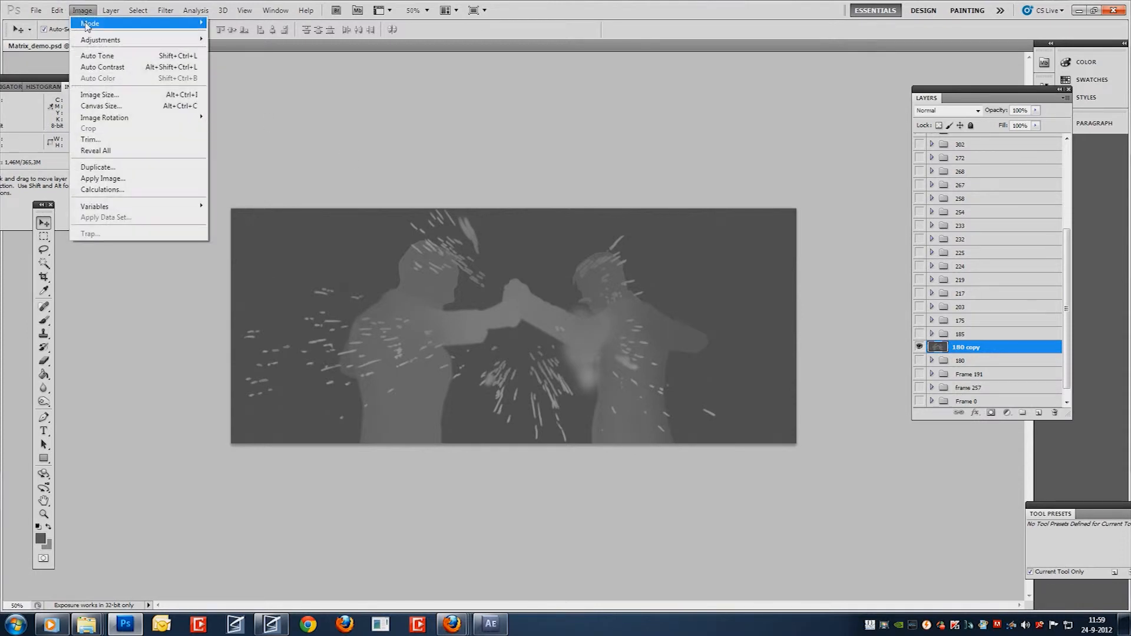
mouse_move(95, 24)
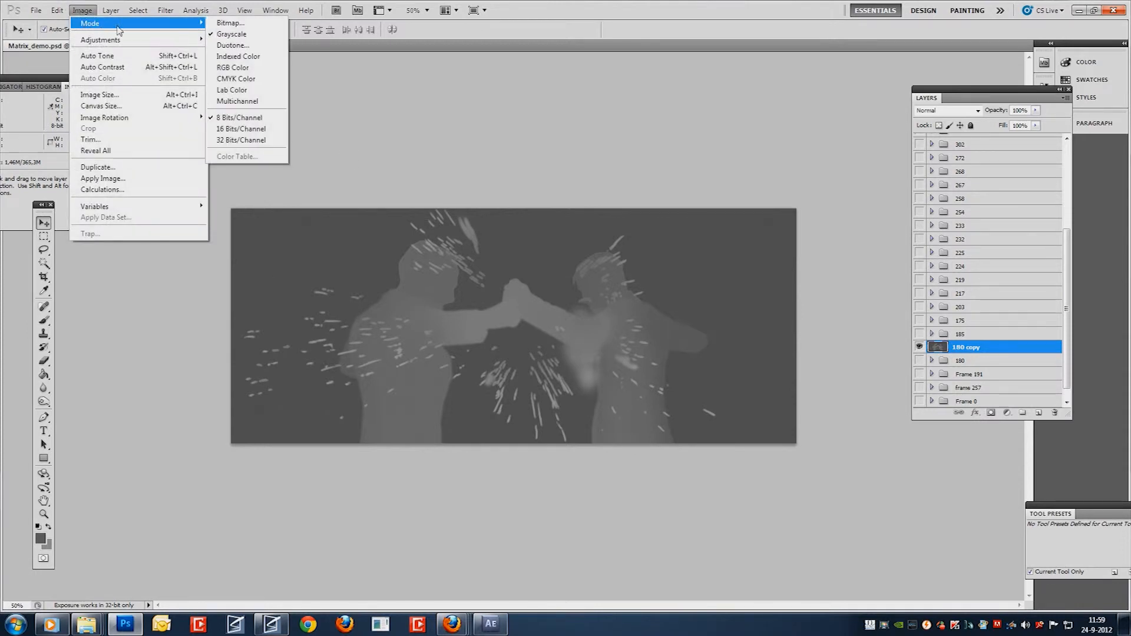
left_click(248, 69)
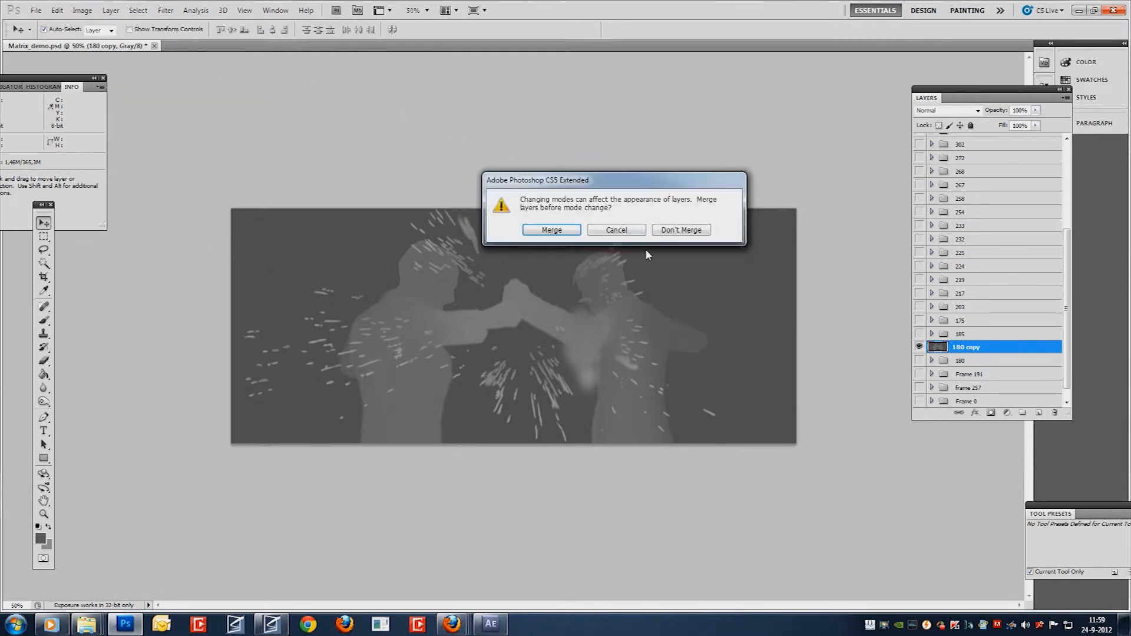
left_click(702, 234)
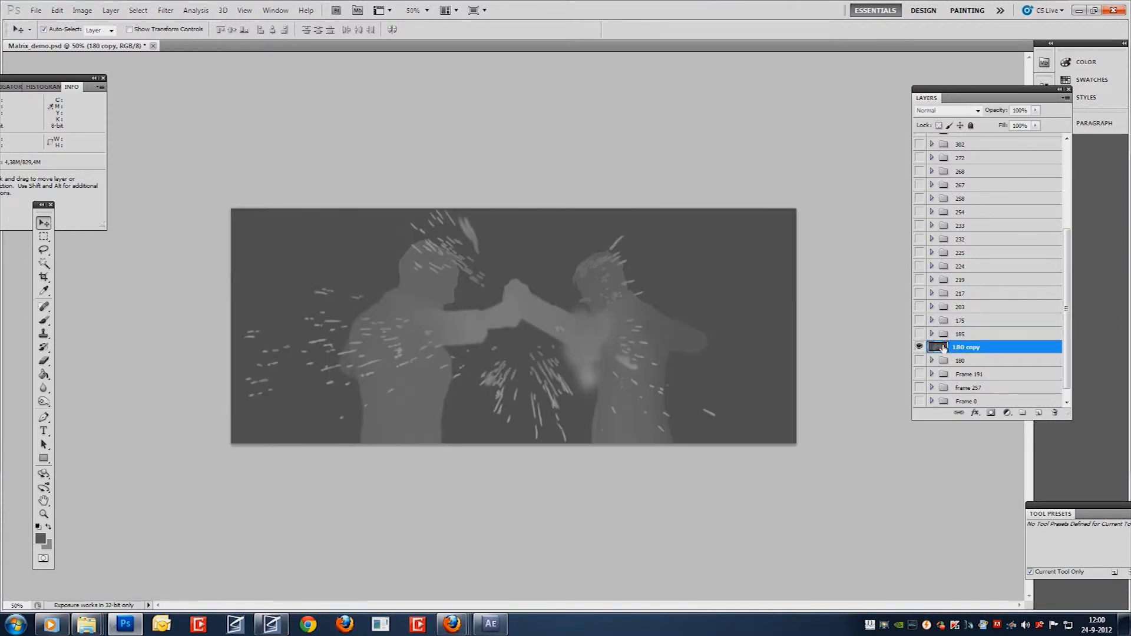
left_click(941, 348, "ctrl")
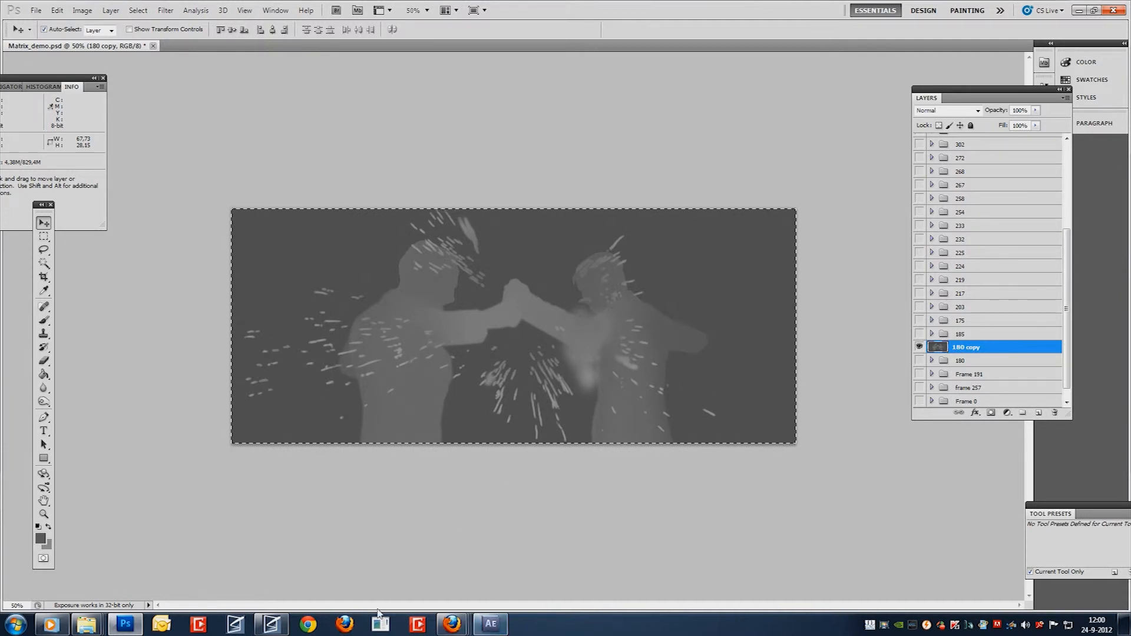
left_click(272, 624)
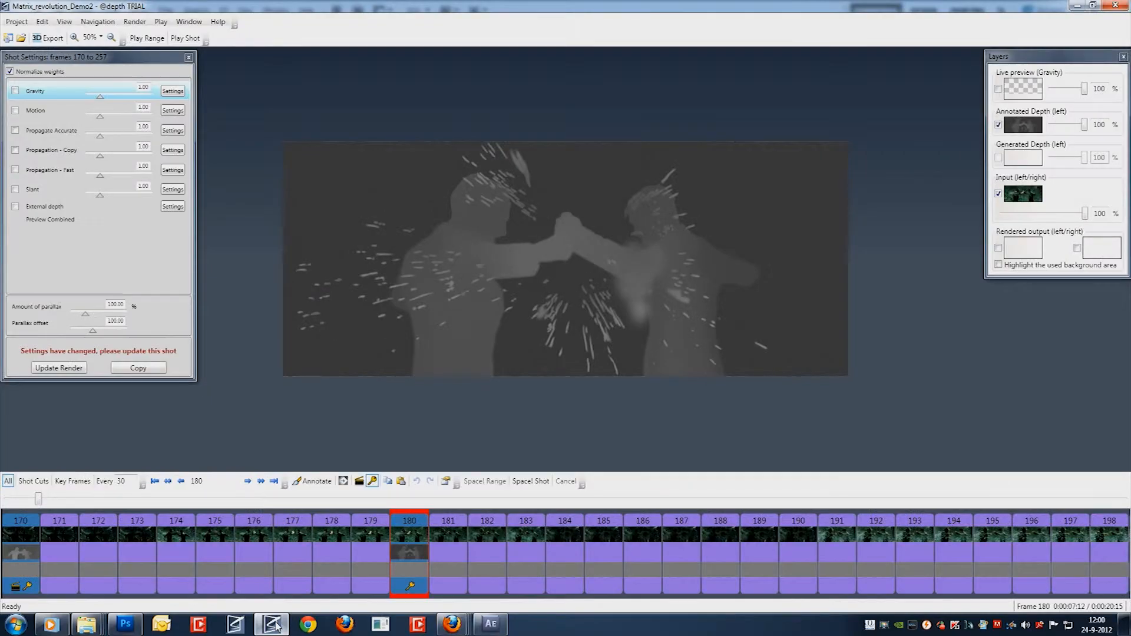
right_click(407, 524)
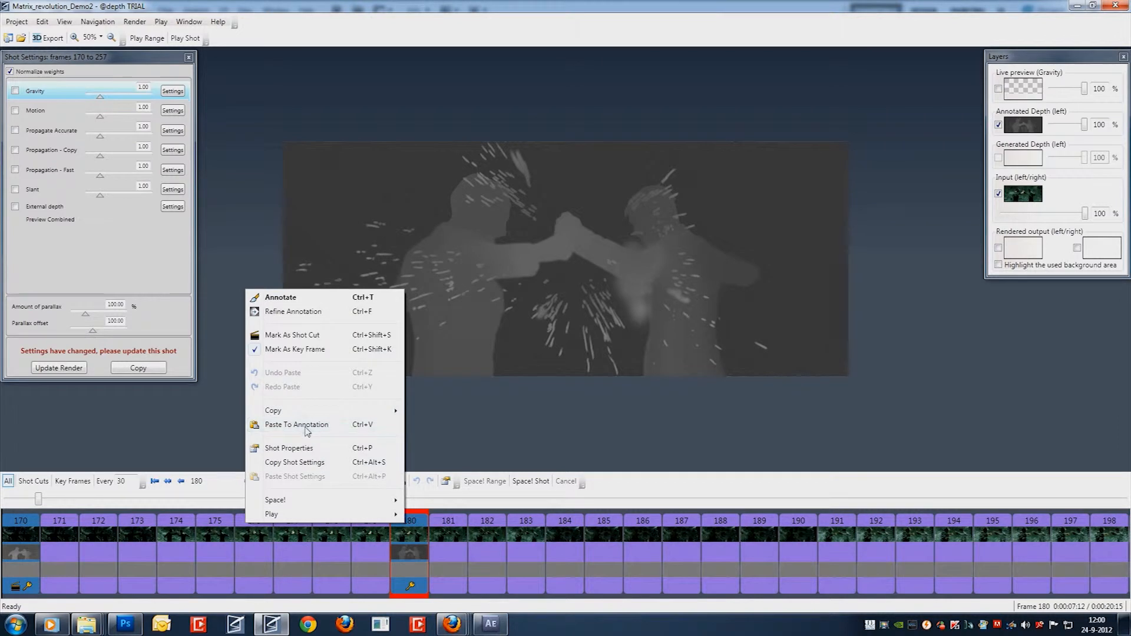
left_click(306, 426)
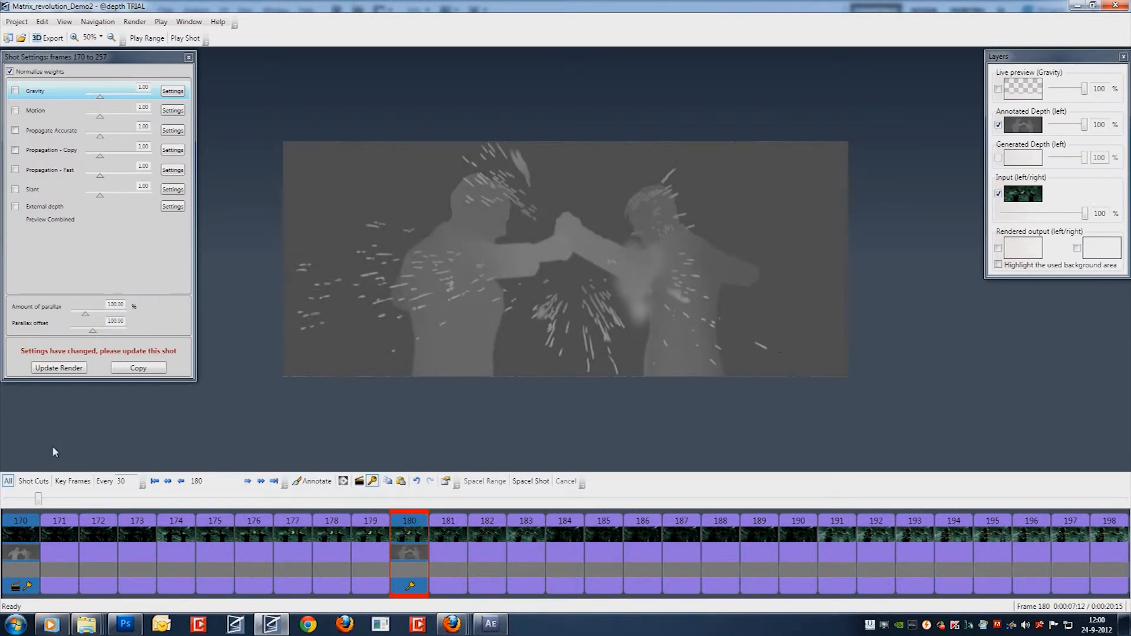
Compare the annotated depth maps of frames 170 and 180, moving the Shot Settings window away from the edge.
left_click(29, 528)
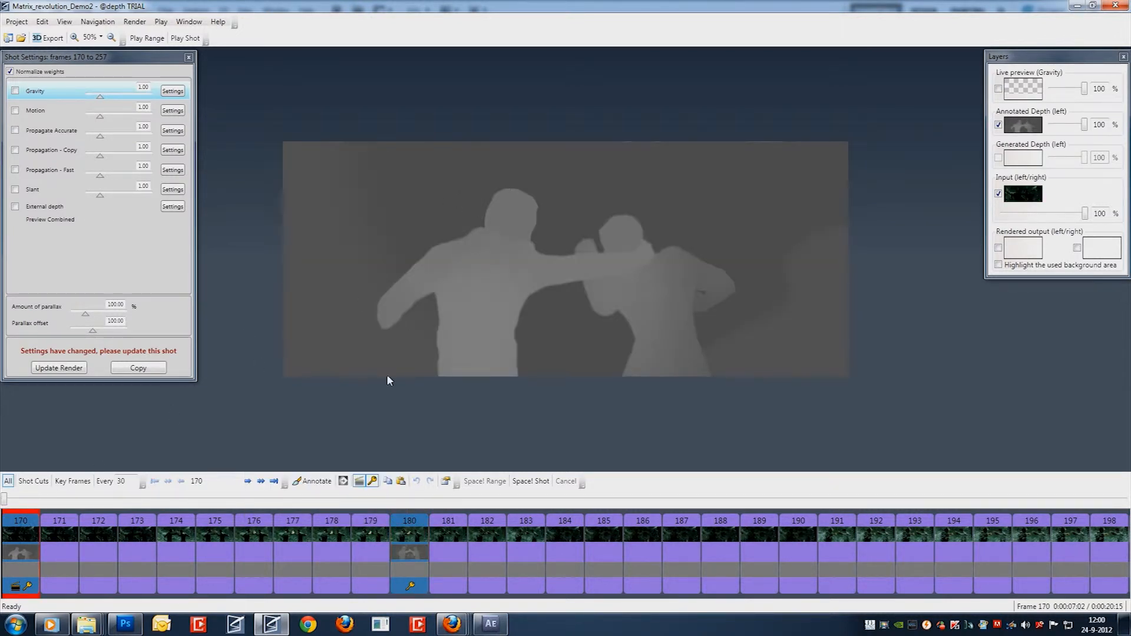
left_click(407, 531)
left_click(23, 541)
left_click_drag(12, 56, 62, 94)
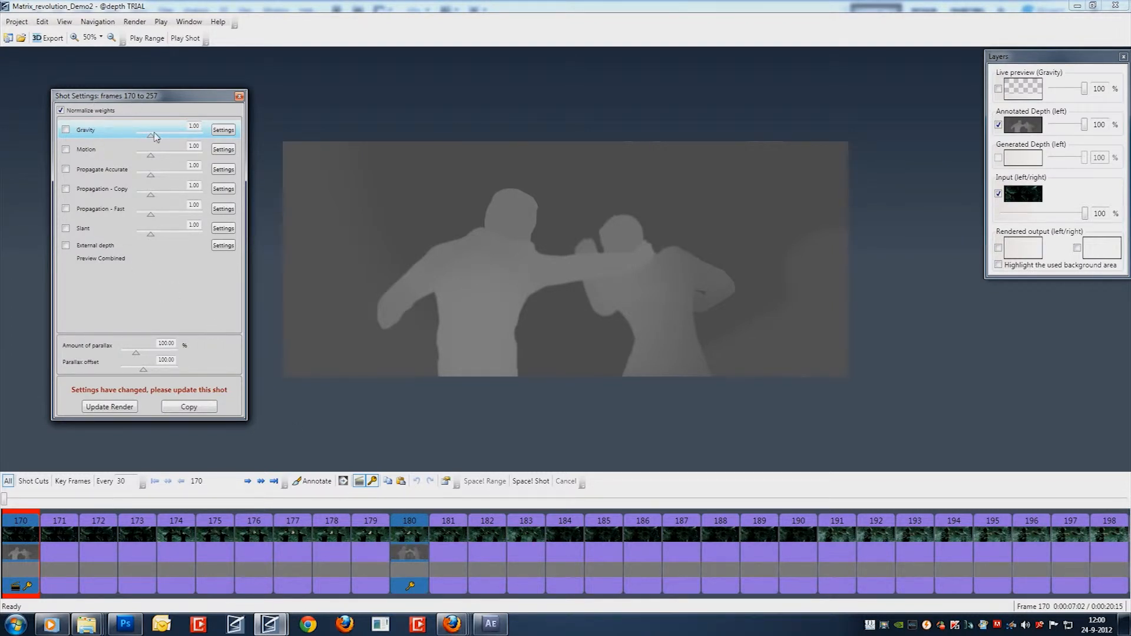
left_click(401, 550)
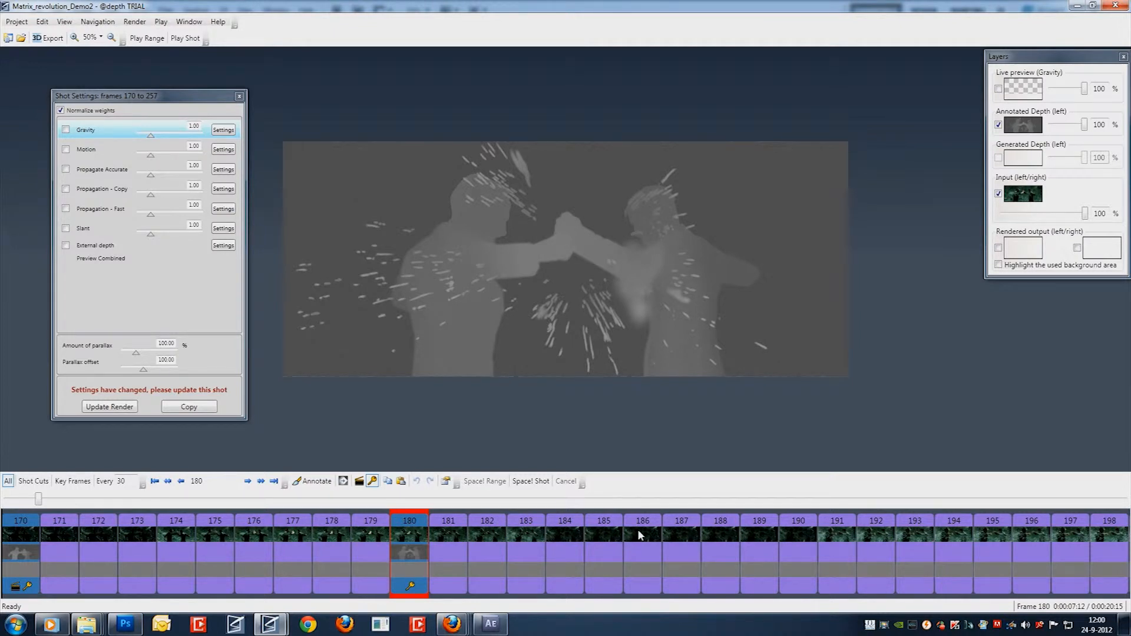
Step through the input footage from frame 181 to frame 200 to examine the rest of the shot.
left_click(460, 532)
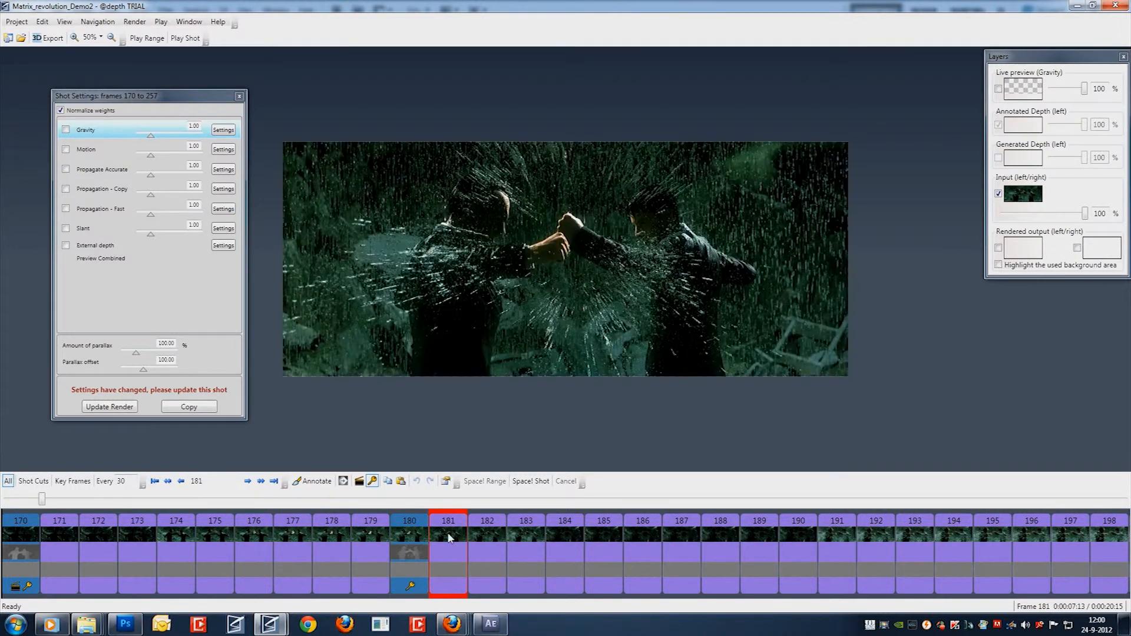
key("Right")
key("Right")
key("Right")
key("Right")
key("Right")
key("Right")
key("Right")
key("Right")
key("Right")
key("Right")
key("Right")
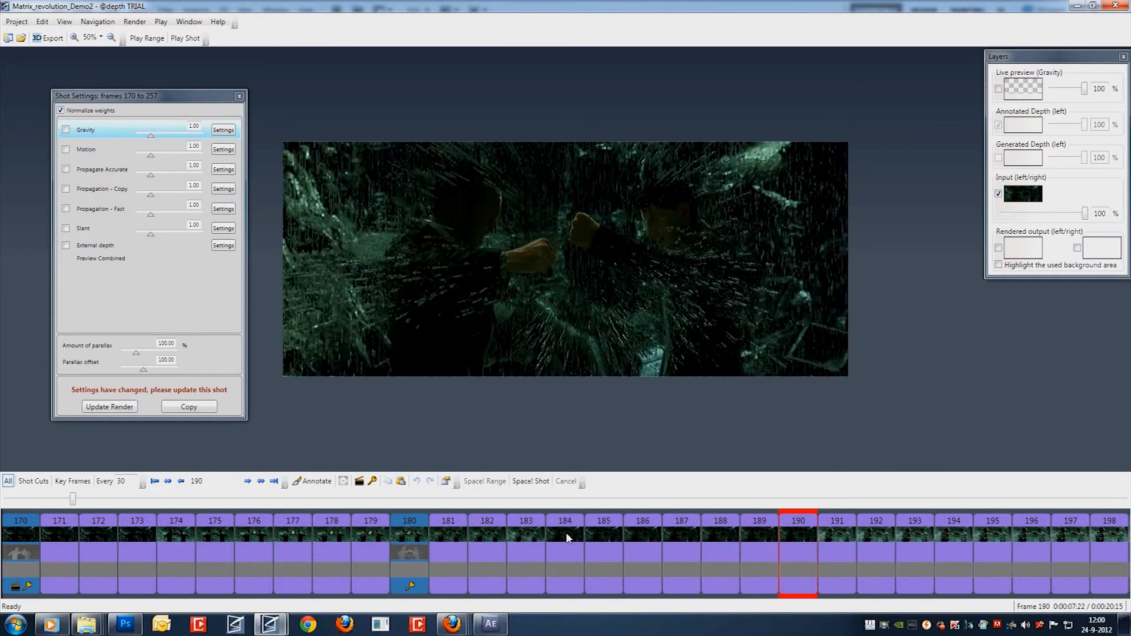
key("Right")
key("Right")
key("Right")
key("Right")
key("Right")
key("Right")
key("Right")
key("Right")
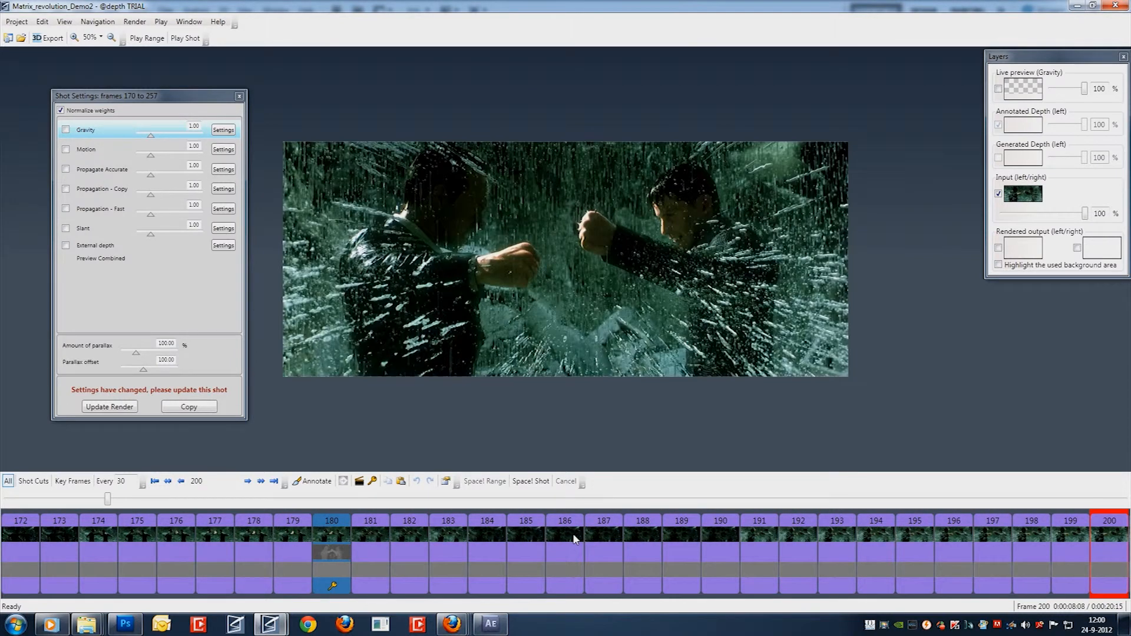
Filter the timeline to shot cuts only to review them, and show all frames again.
left_click(33, 481)
left_click(33, 481)
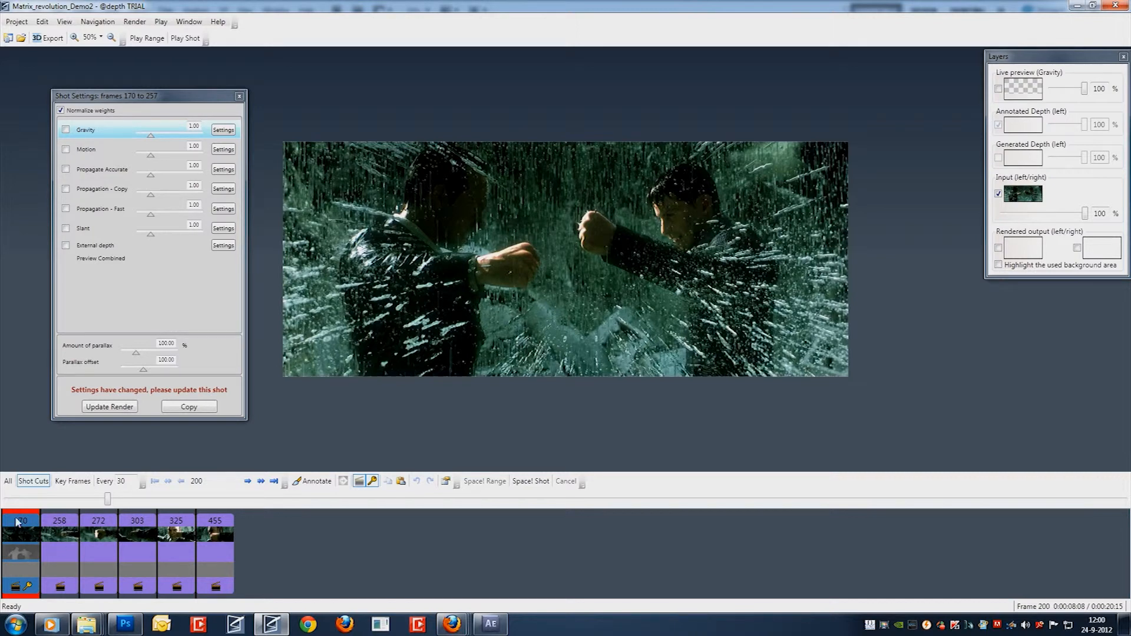
left_click(8, 481)
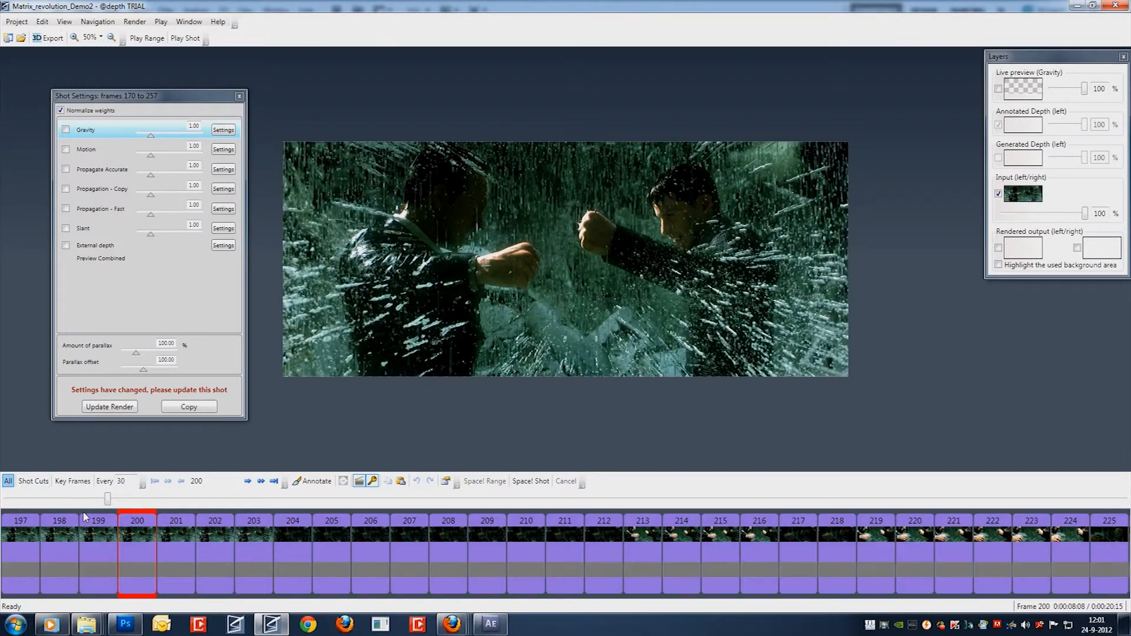
Go to frame 180, mark frame 181 as a shot cut and reselect frame 180.
left_click(200, 482)
type("180")
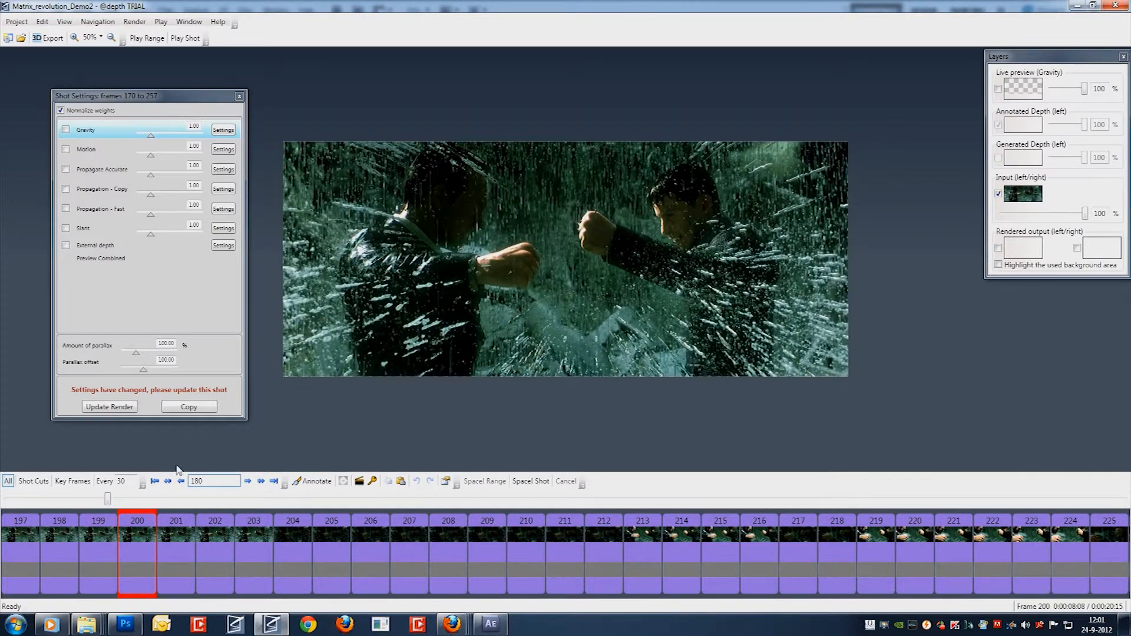
key("Return")
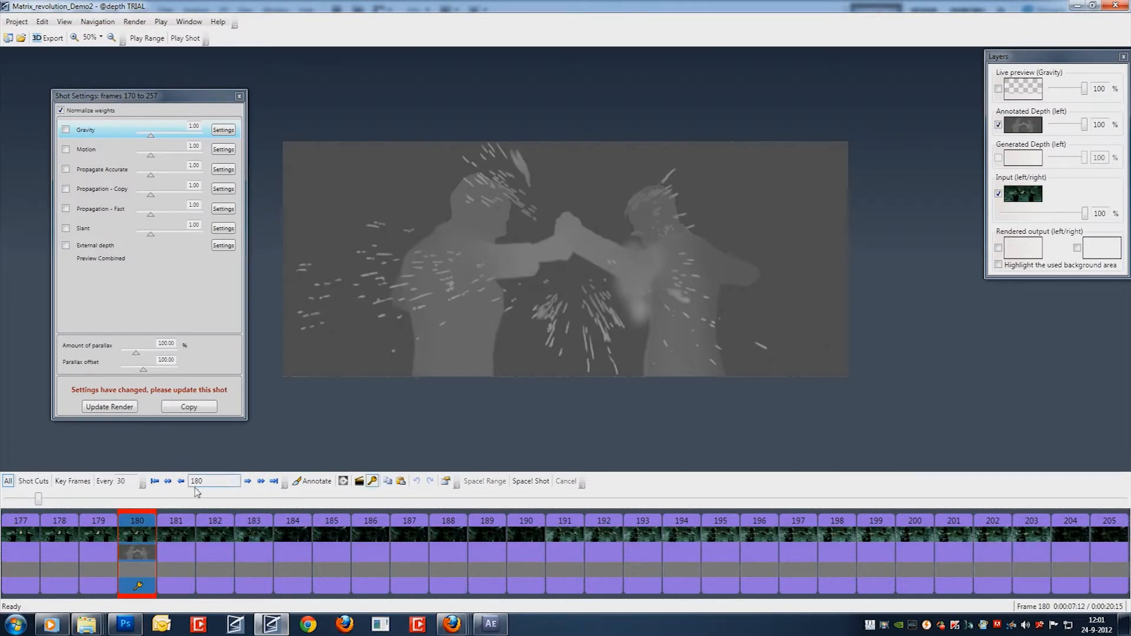
left_click(174, 531)
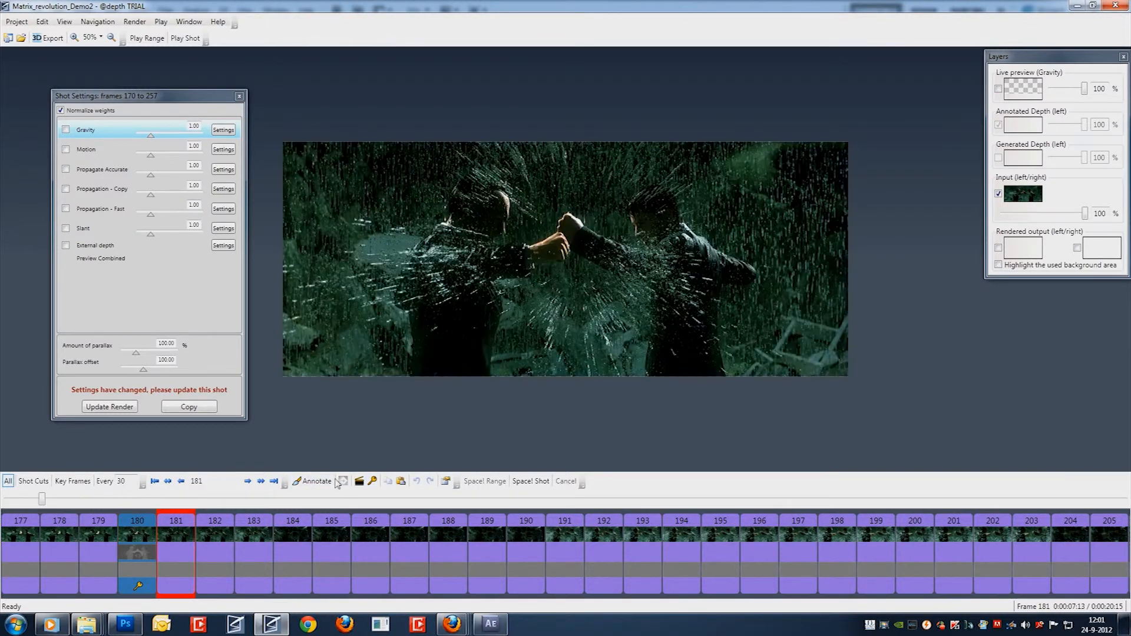
left_click(138, 535)
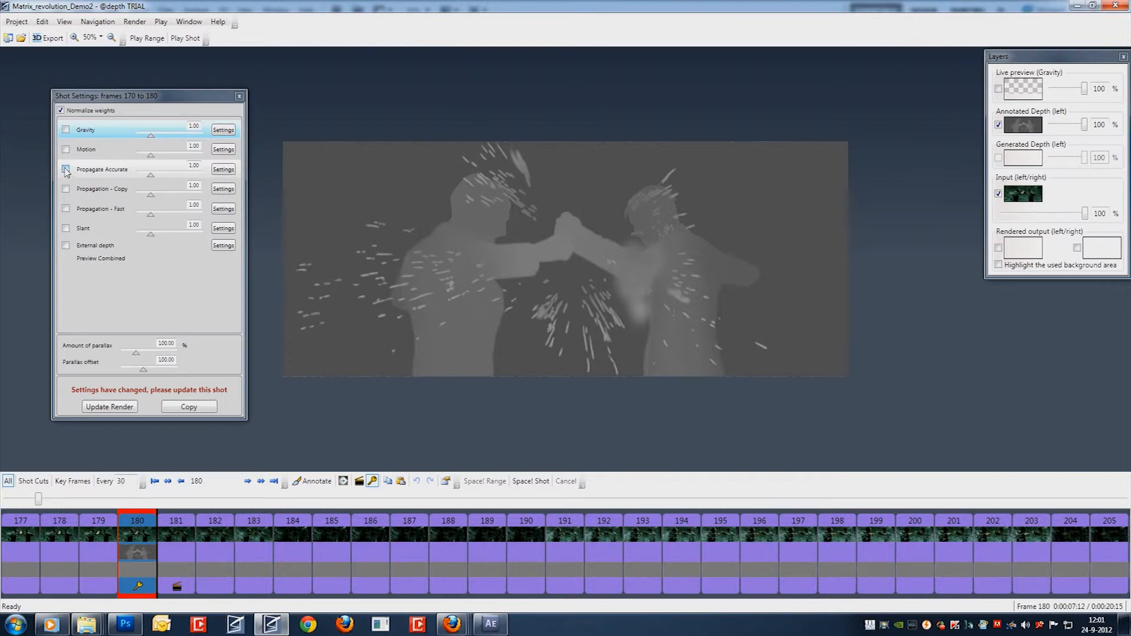
Enable Propagate Accurate for the shot of frames 170 to 180, update its render, and view key frames 170 and 180 meanwhile.
left_click(66, 170)
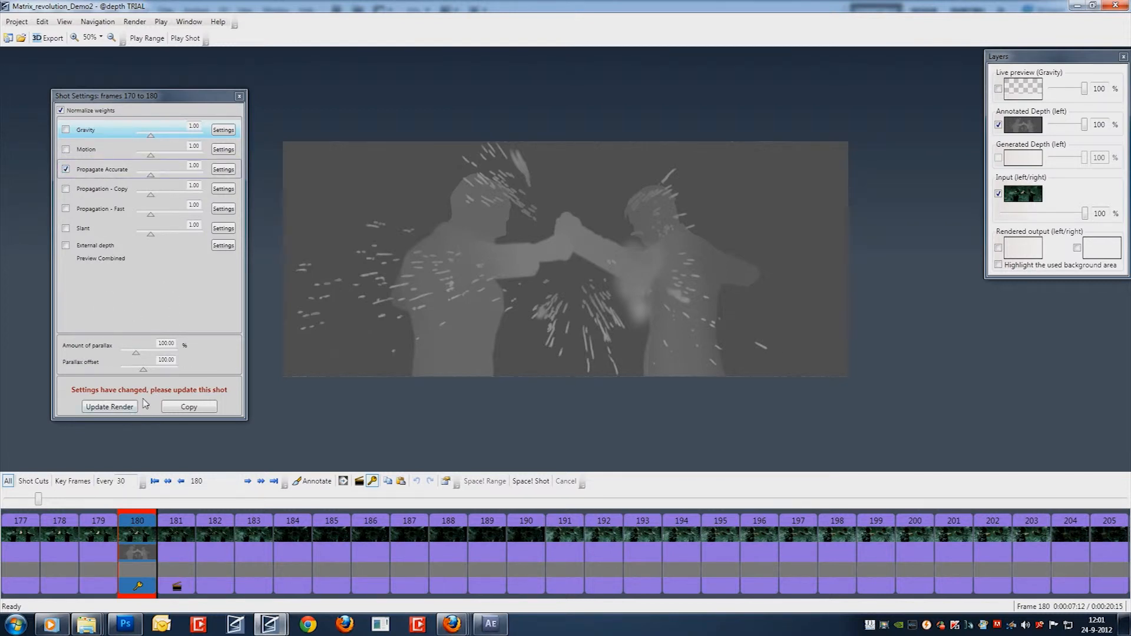
left_click(111, 407)
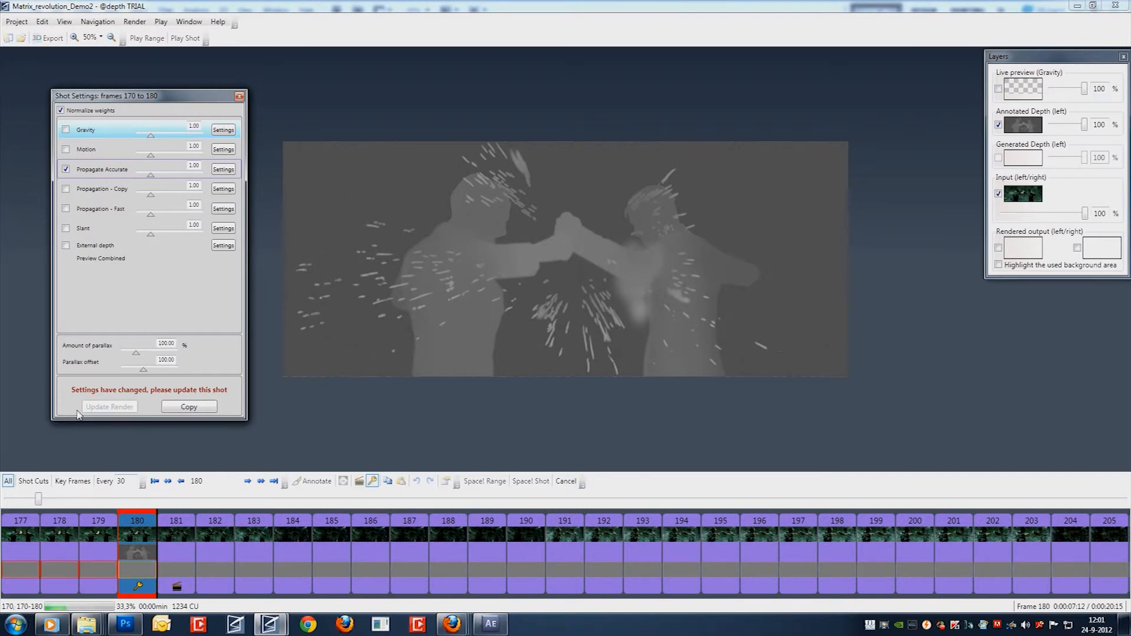
left_click(86, 540)
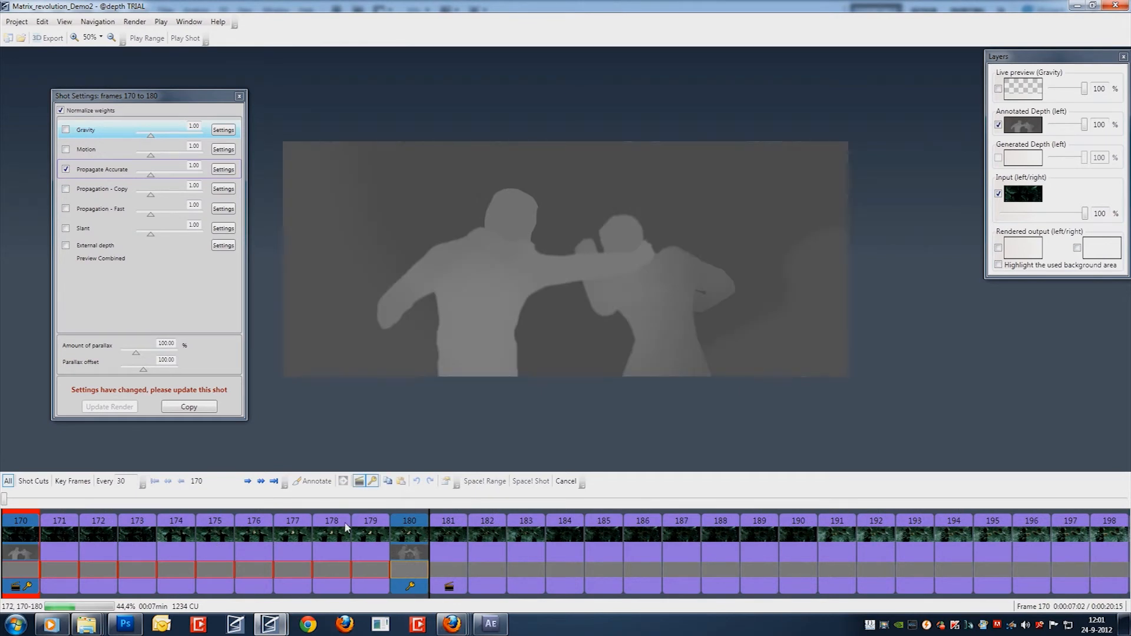
left_click(409, 524)
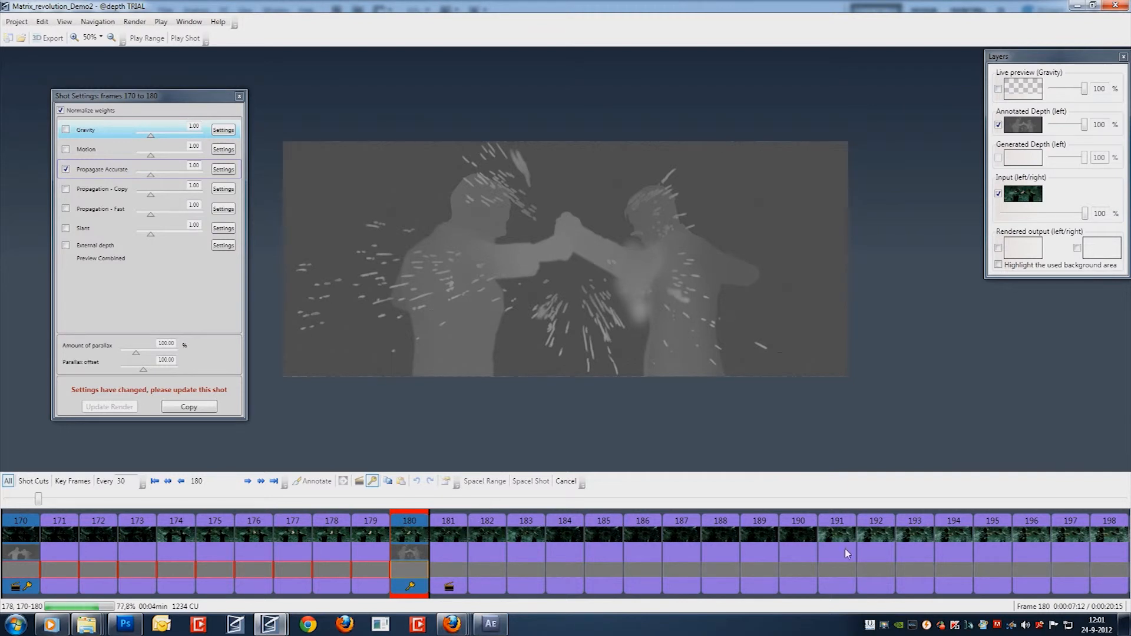
Compare the brightness of input frames 183 and 184 and step through the footage up to frame 191.
left_click(536, 529)
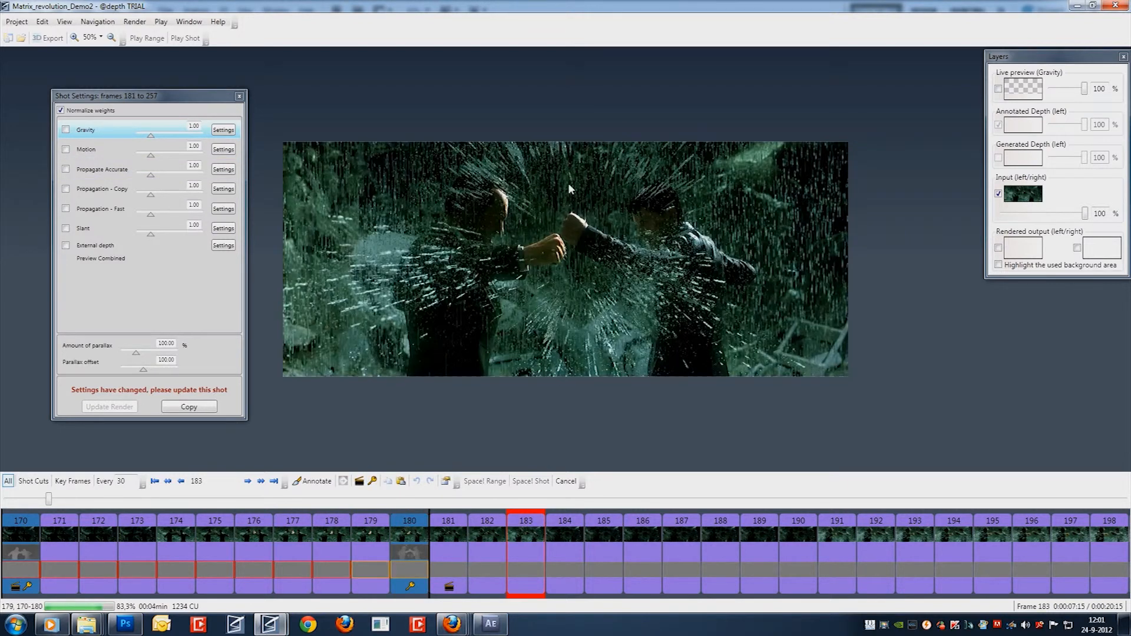
left_click(564, 525)
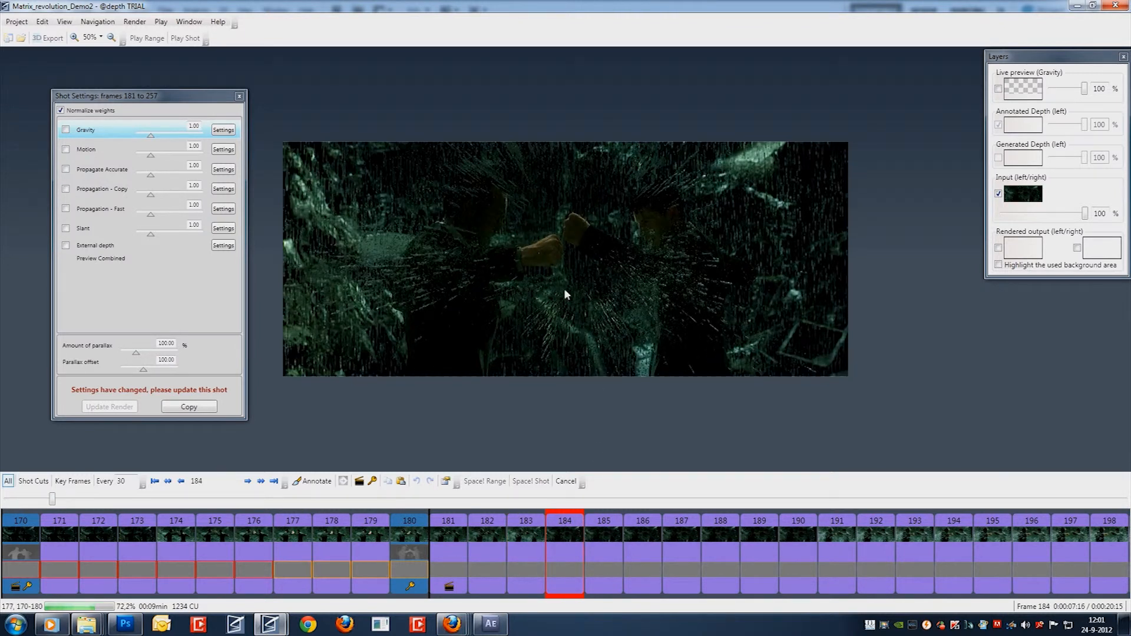
left_click(532, 529)
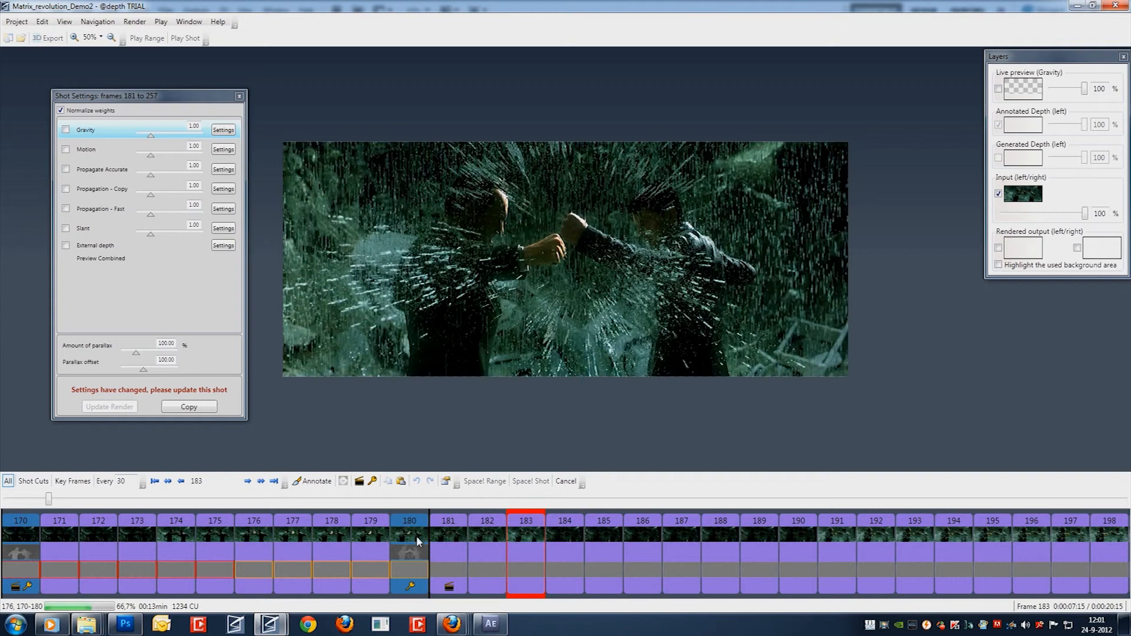
key("Right")
key("Right")
key("Right")
key("Right")
key("Right")
key("Right")
key("Right")
key("Right")
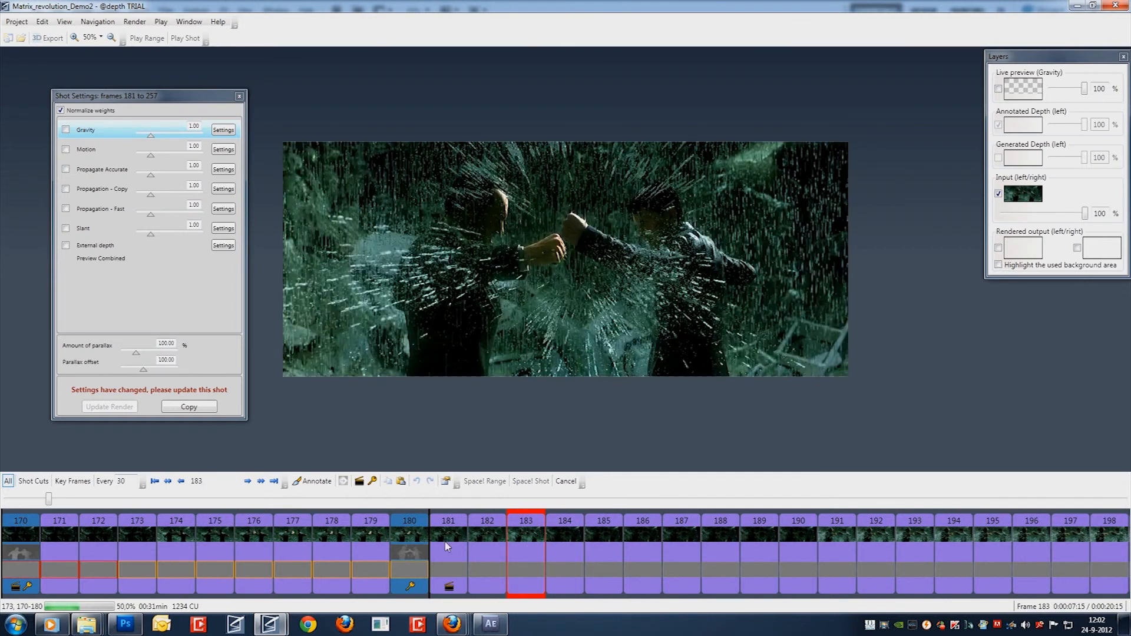
Compare the input footage of frames 173 and 174 within the rendered shot.
left_click(147, 530)
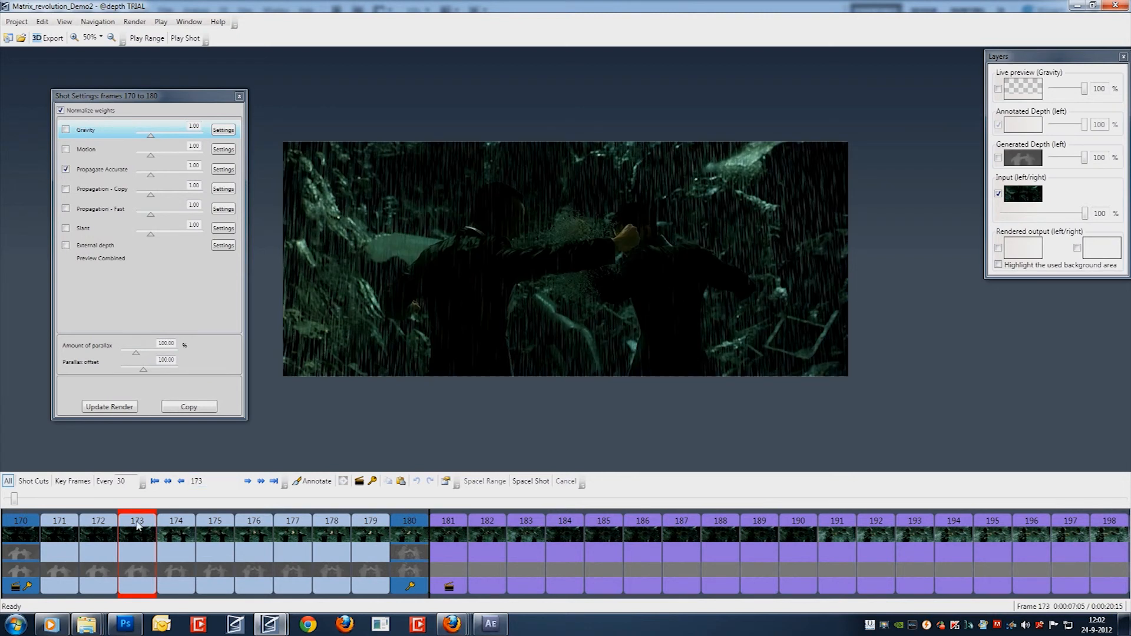
left_click(186, 535)
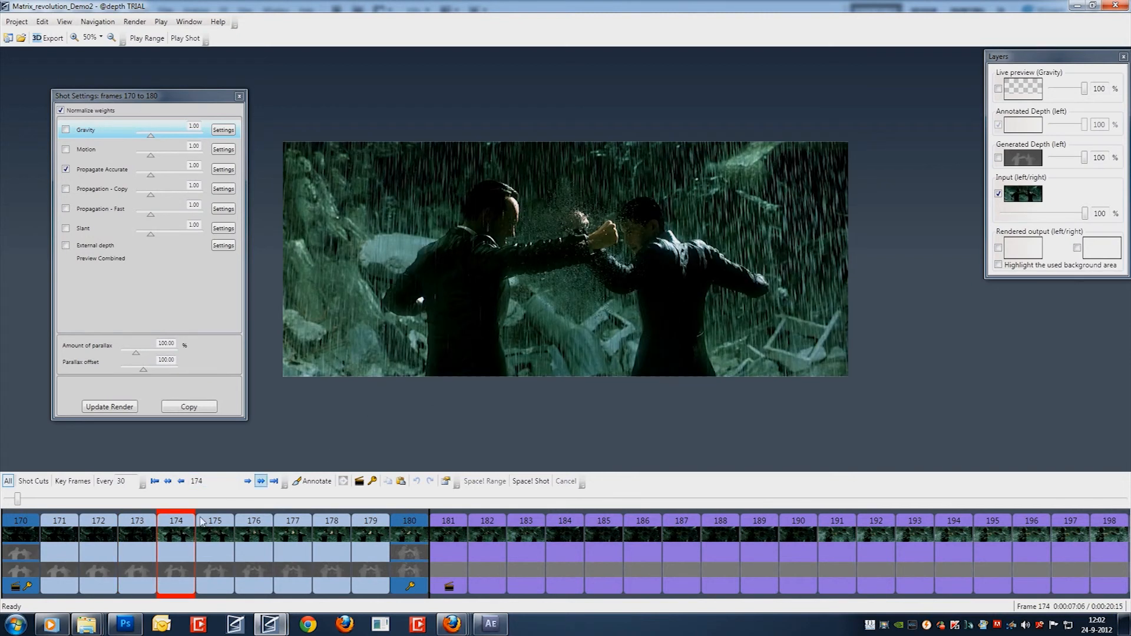
left_click(137, 536)
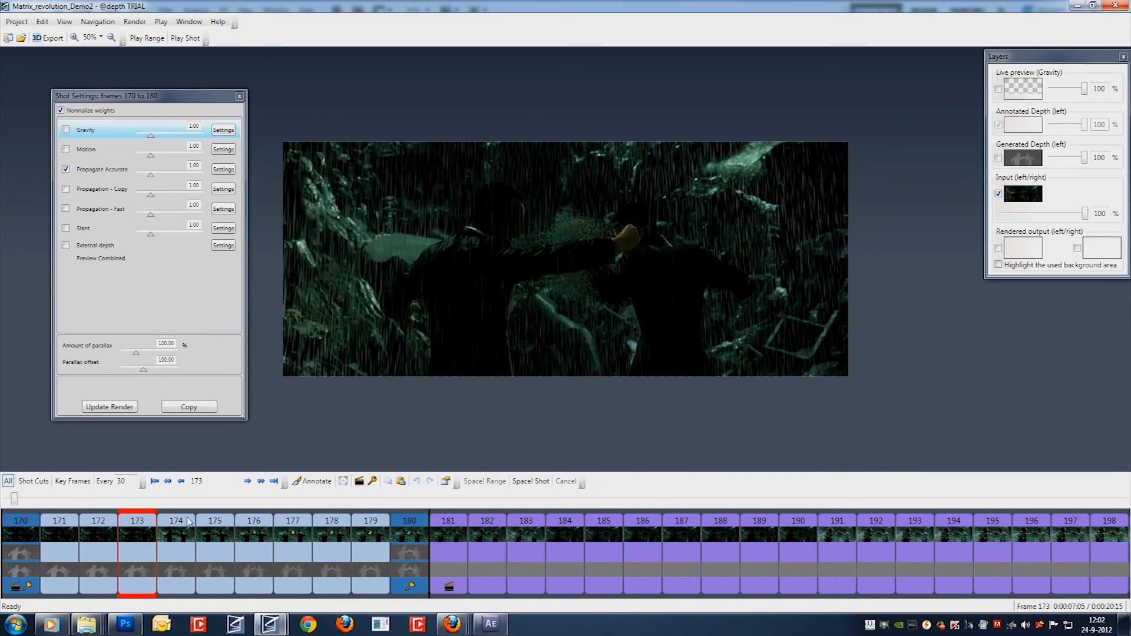
Show the generated depth layer and step through frames 171 to 177 to examine the propagated depth maps.
left_click(998, 158)
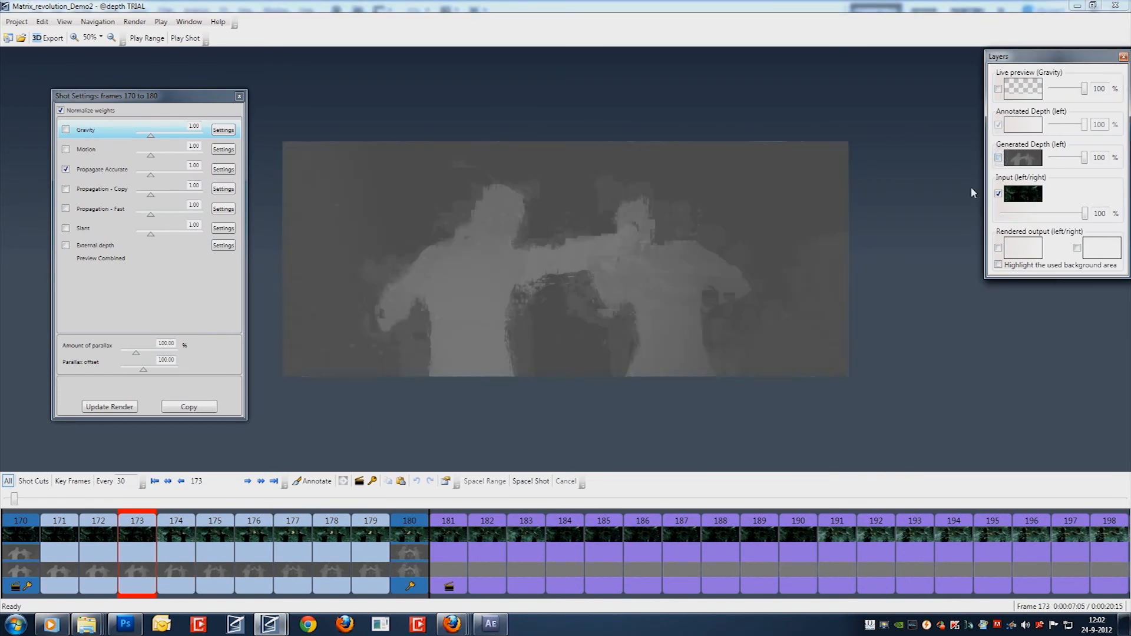
left_click(98, 536)
key("Left")
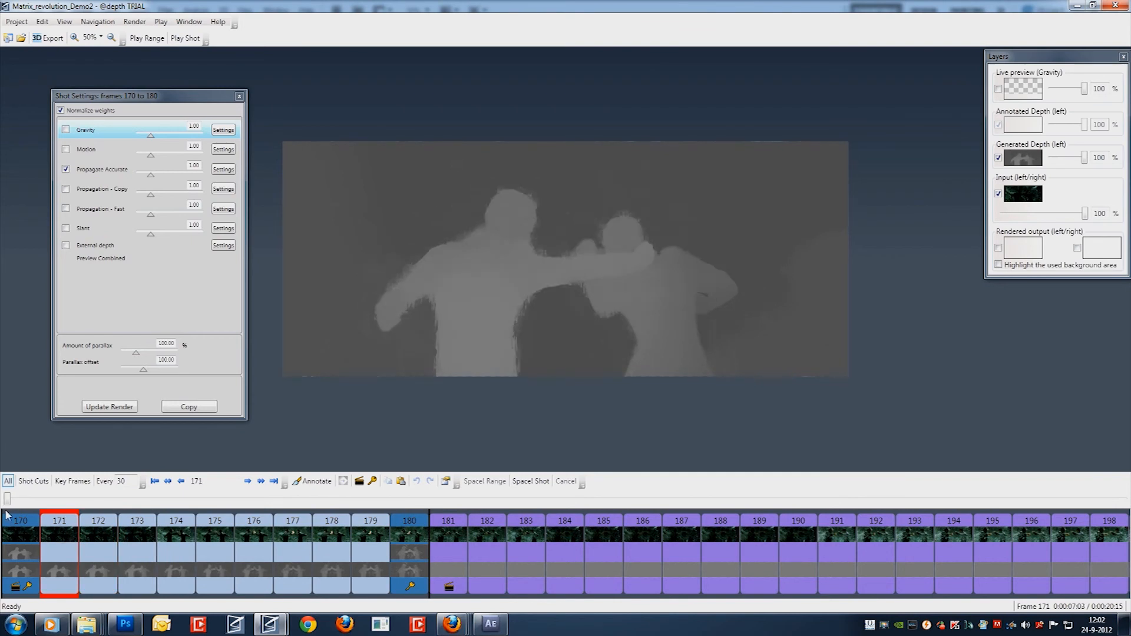
key("Right")
key("Right")
key("Right")
key("Right")
key("Right")
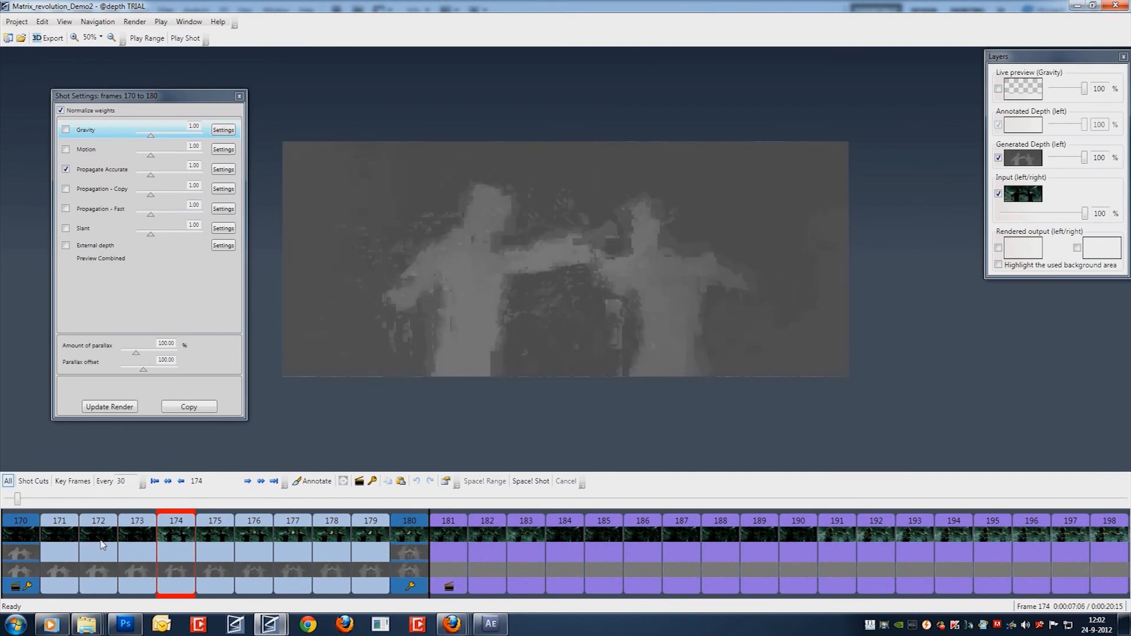
key("Right")
key("Right")
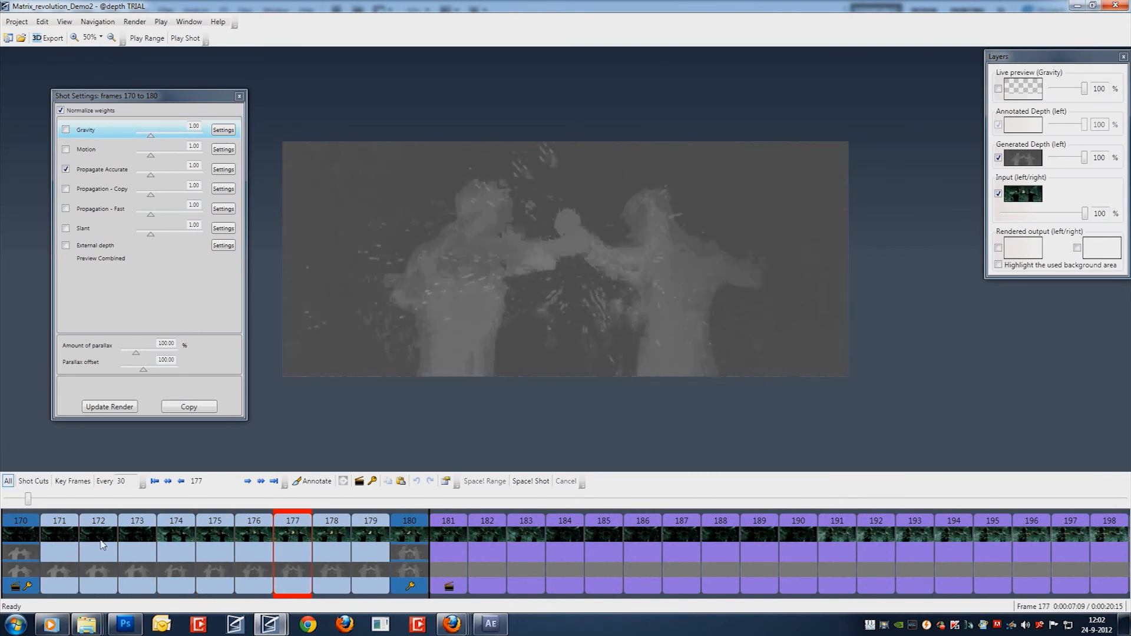